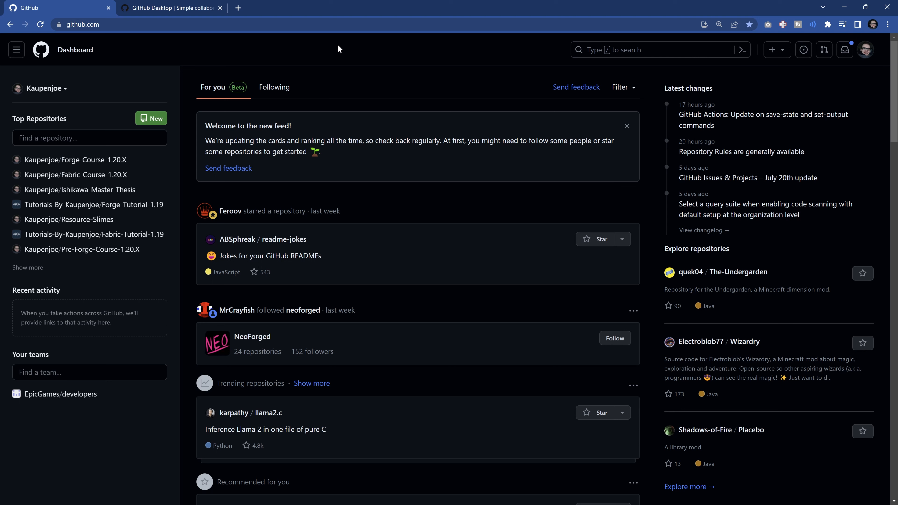
Go to the GitHub Desktop website and download the Windows (64bit) installer.
click(158, 9)
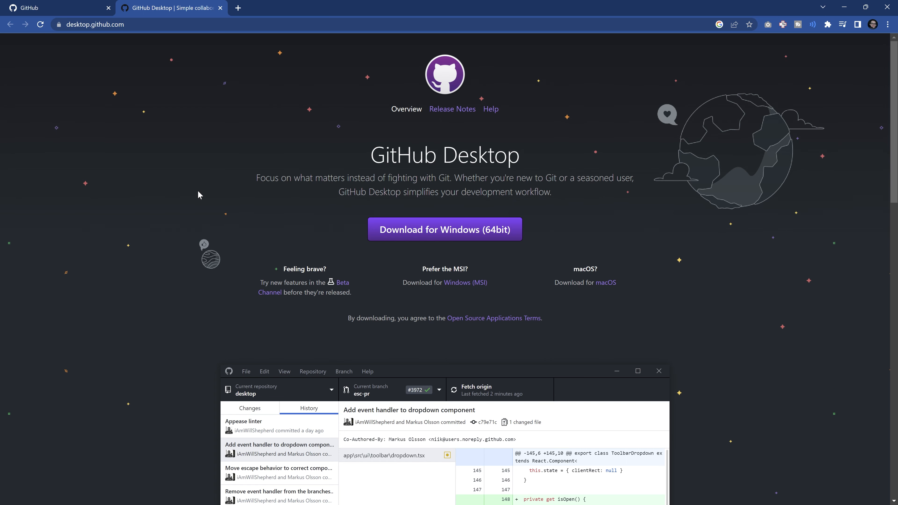
click(456, 234)
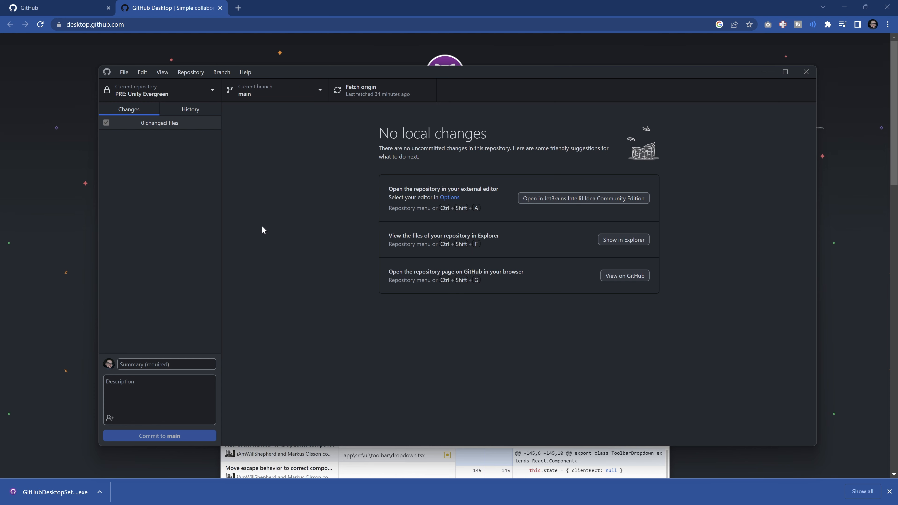
Copy the full path of the Unity Evergreen Tutorials project folder from File Explorer and return to GitHub Desktop.
key(alt+Tab)
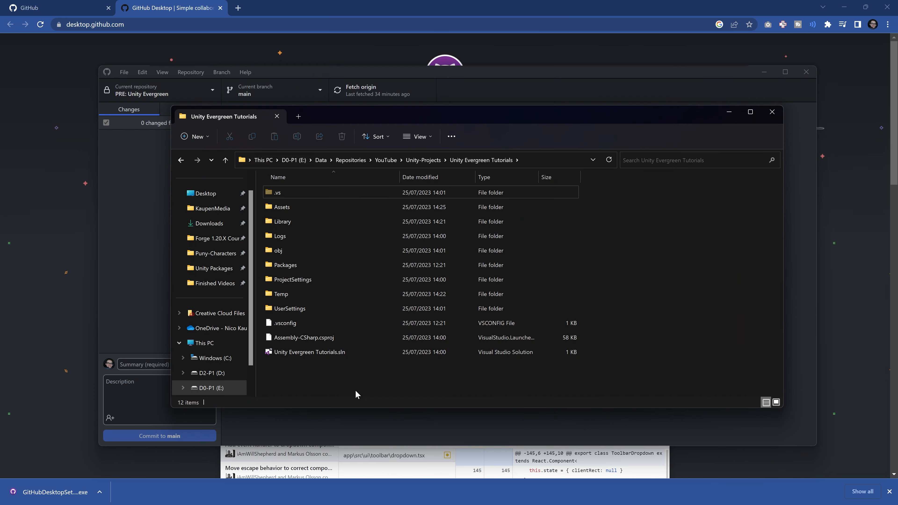
click(537, 161)
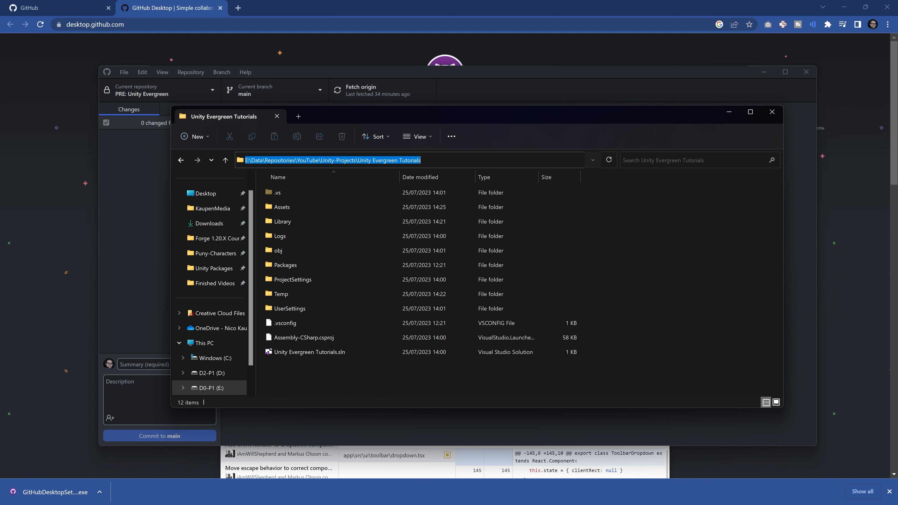
click(376, 383)
click(309, 446)
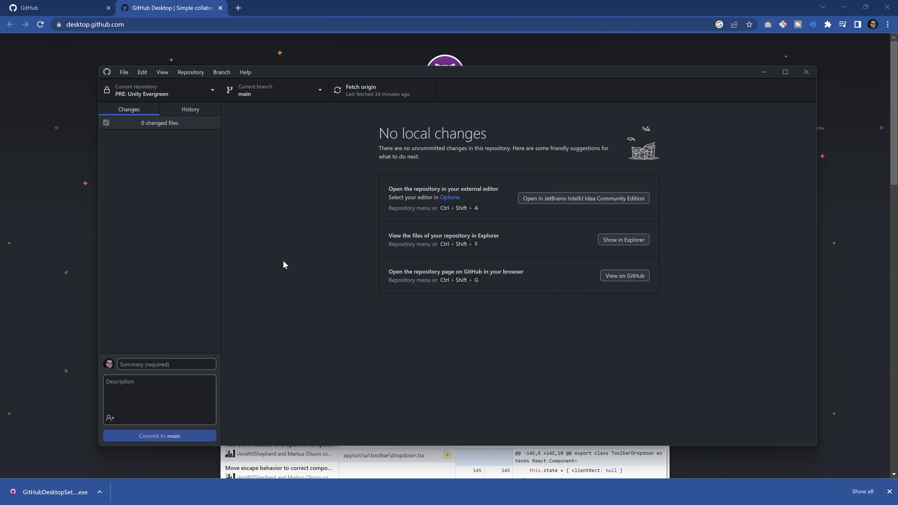
Start a new repository named x with the local path E:\Data\Repositories\YouTube\Unity-Projects\Unity Evergreen Tutorials.
click(120, 72)
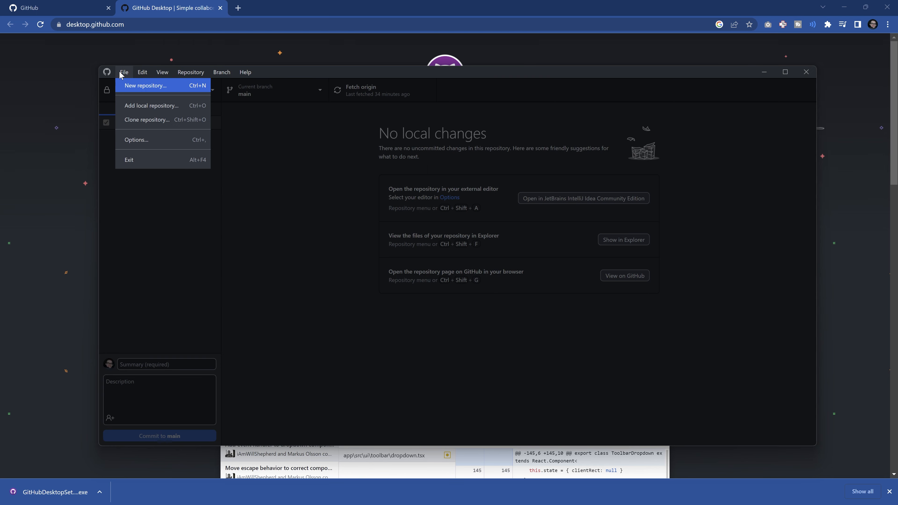
click(128, 87)
drag(499, 252, 375, 250)
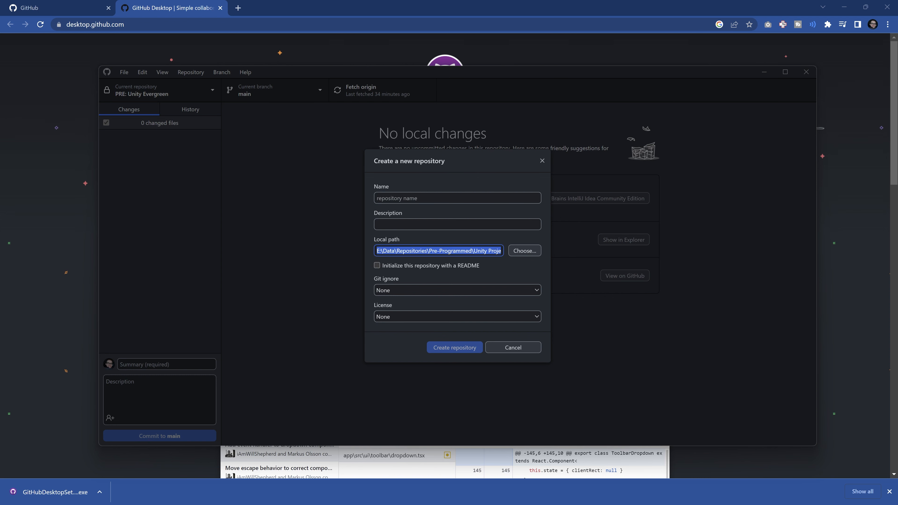
key(ctrl+v)
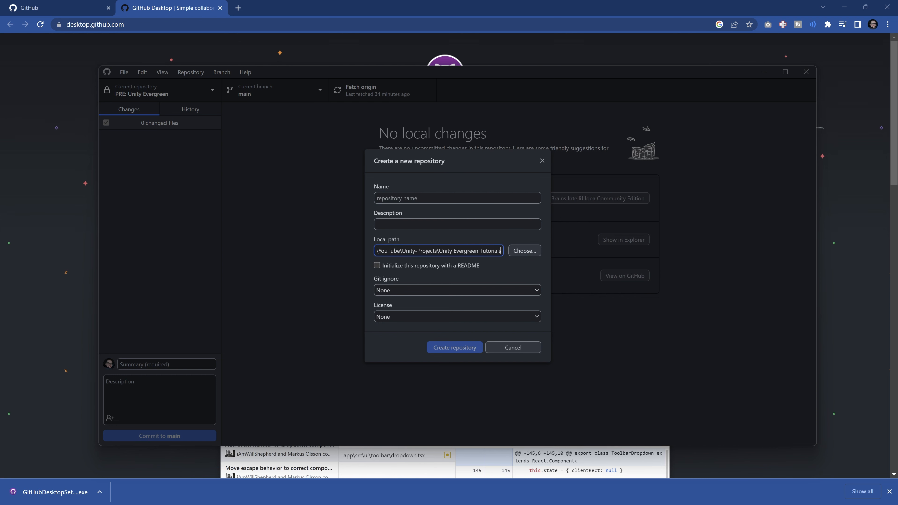
click(428, 193)
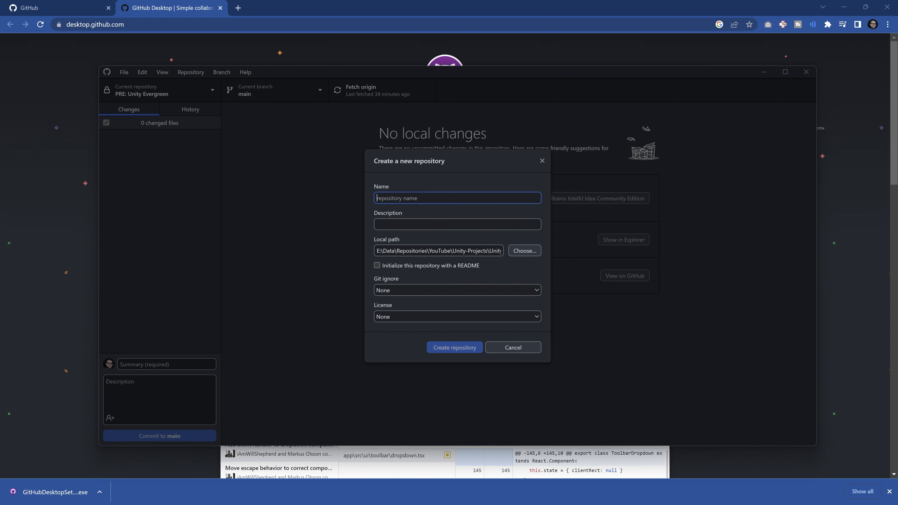
text(x)
Examine how the repository name relates to the final Unity Evergreen Tutorials folder in the local path, keeping the name x.
drag(450, 251, 448, 250)
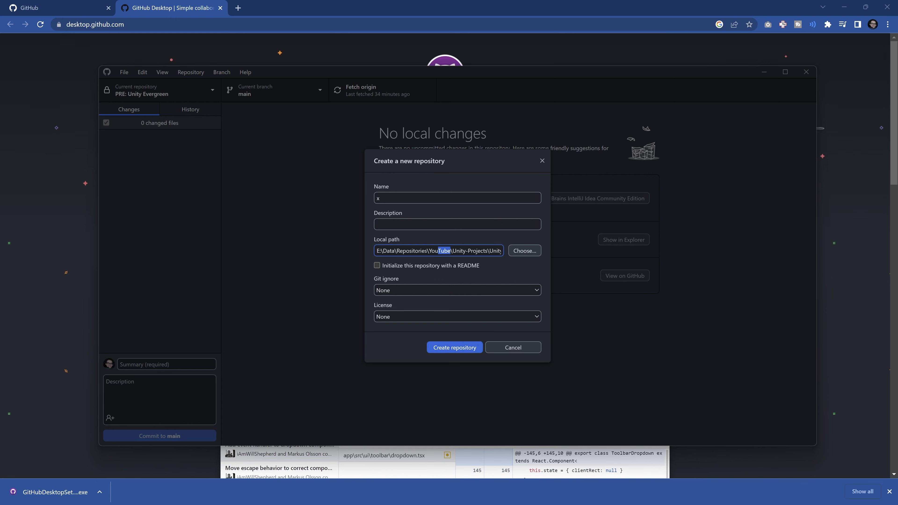
click(421, 251)
click(411, 162)
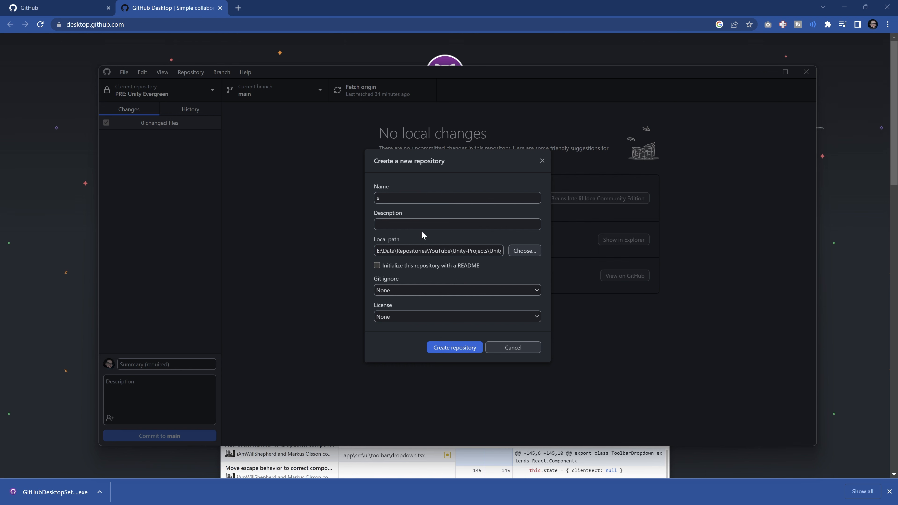
click(451, 198)
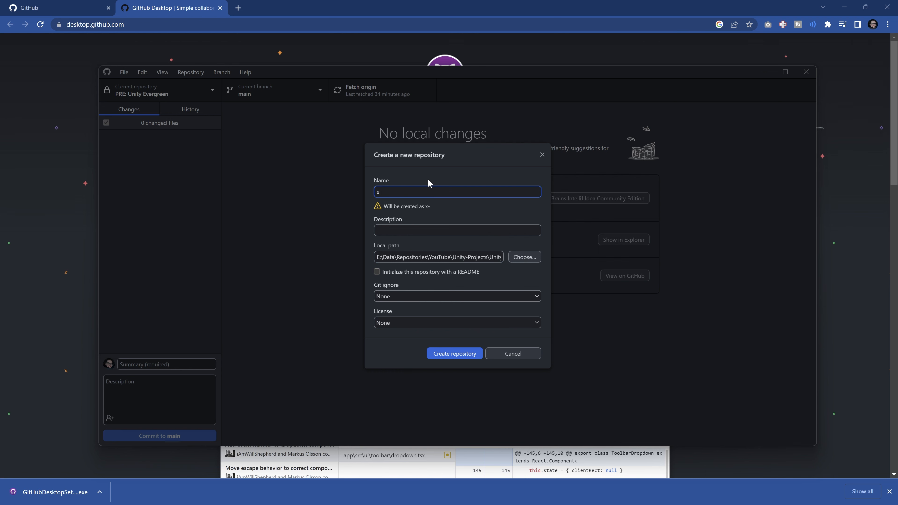
drag(450, 257, 637, 259)
click(453, 258)
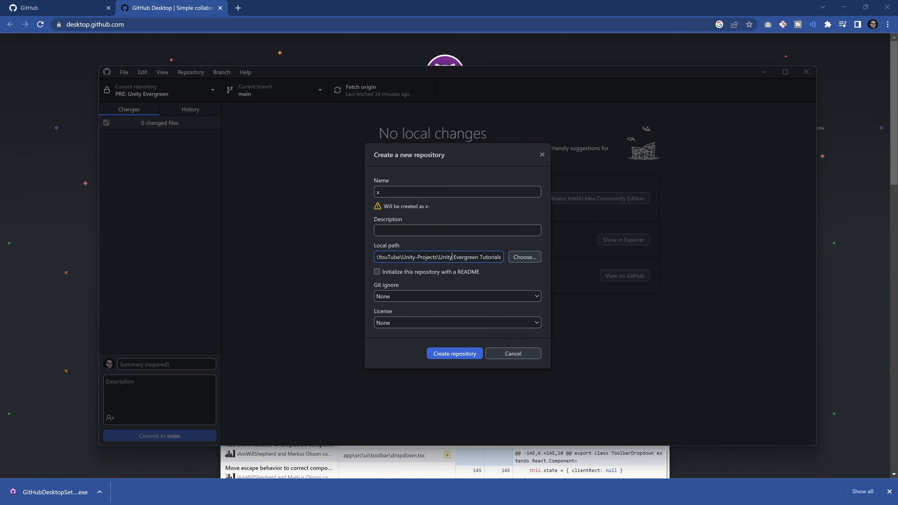
key(shift+End)
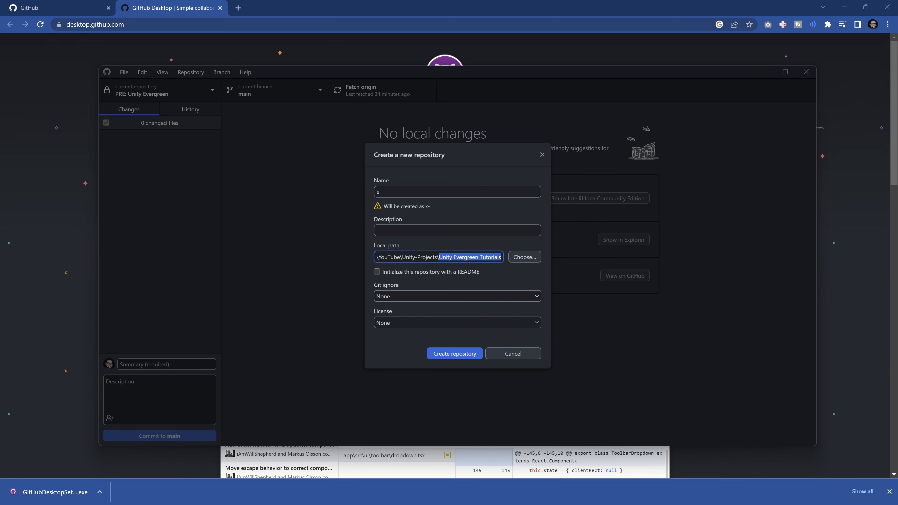
key(ctrl+shift+Left)
key(ctrl+shift+Left)
drag(480, 258, 501, 257)
click(453, 257)
drag(437, 257, 531, 263)
click(447, 257)
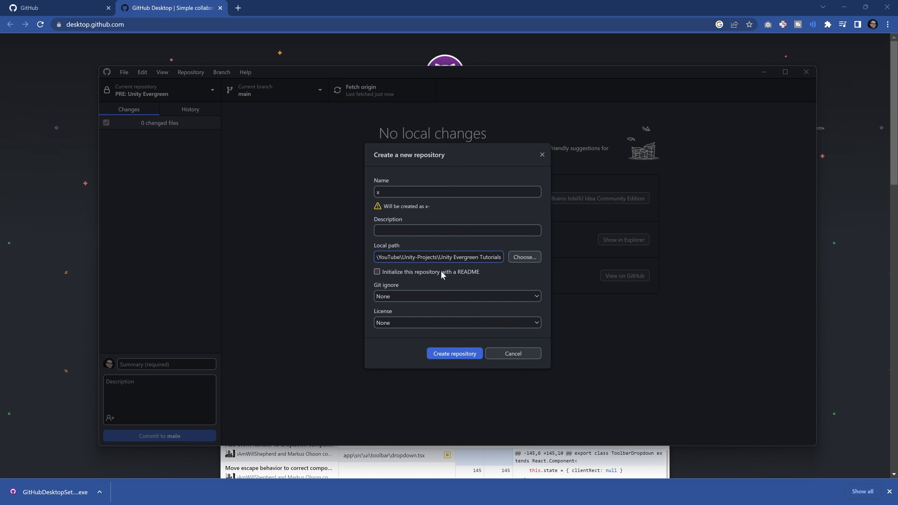
click(431, 191)
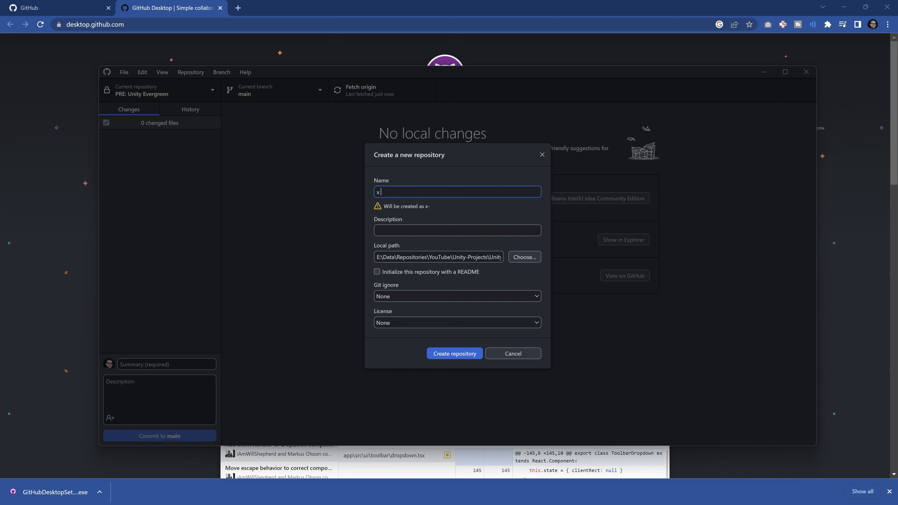
click(447, 257)
double_click(379, 192)
click(431, 192)
drag(488, 258, 503, 257)
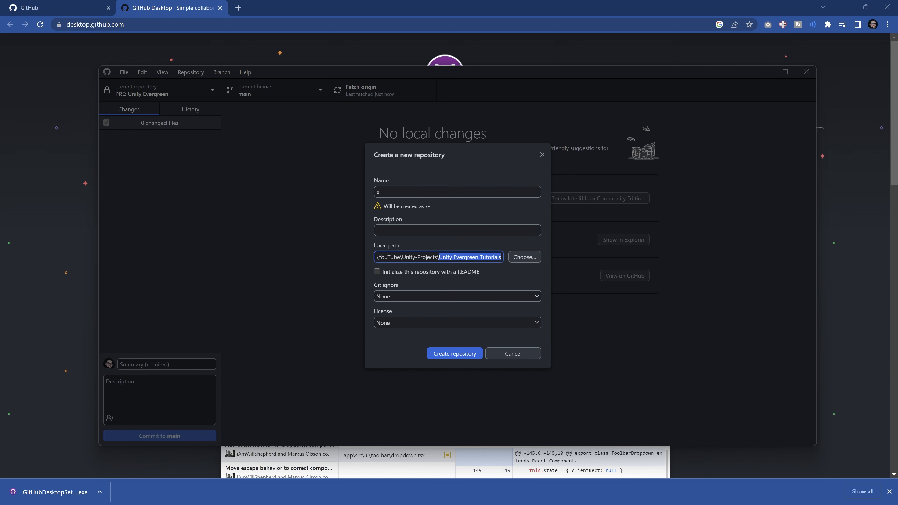
click(453, 257)
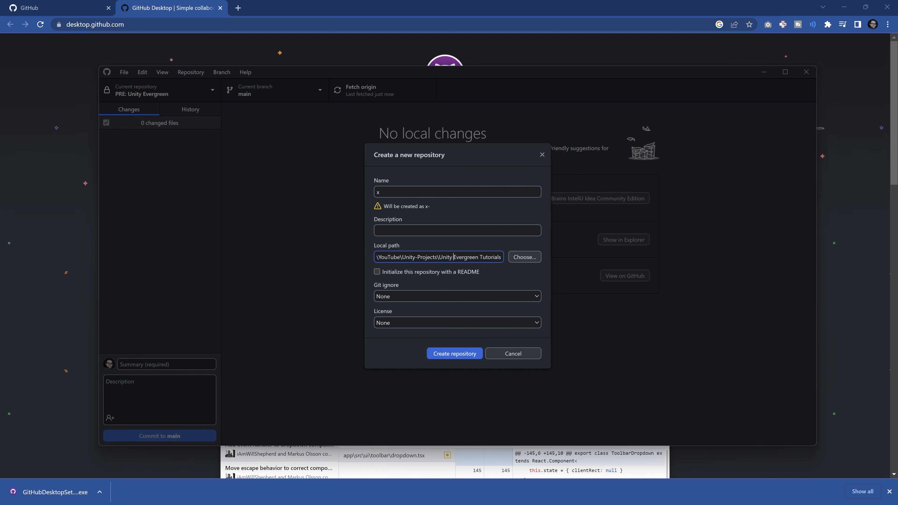
click(431, 192)
key(BackSpace)
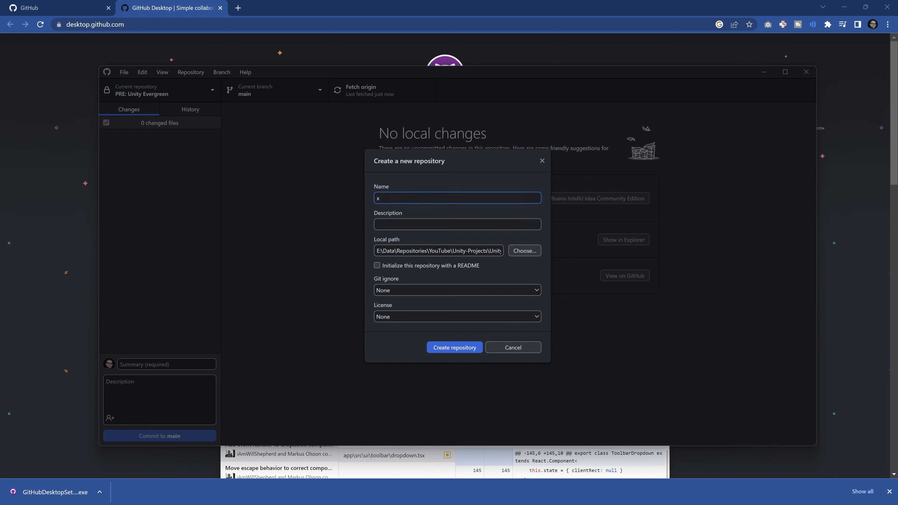
Set the new repository's Git ignore template to Unity.
click(393, 291)
text(uni)
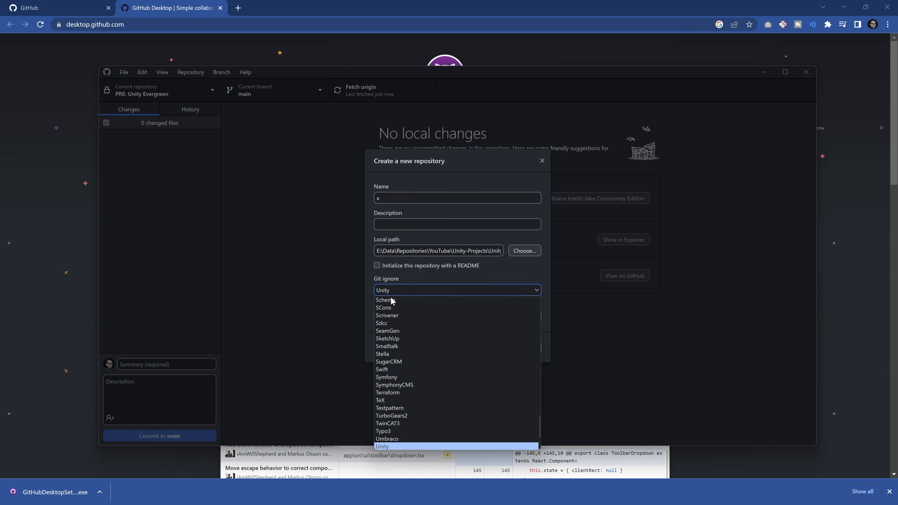
click(393, 447)
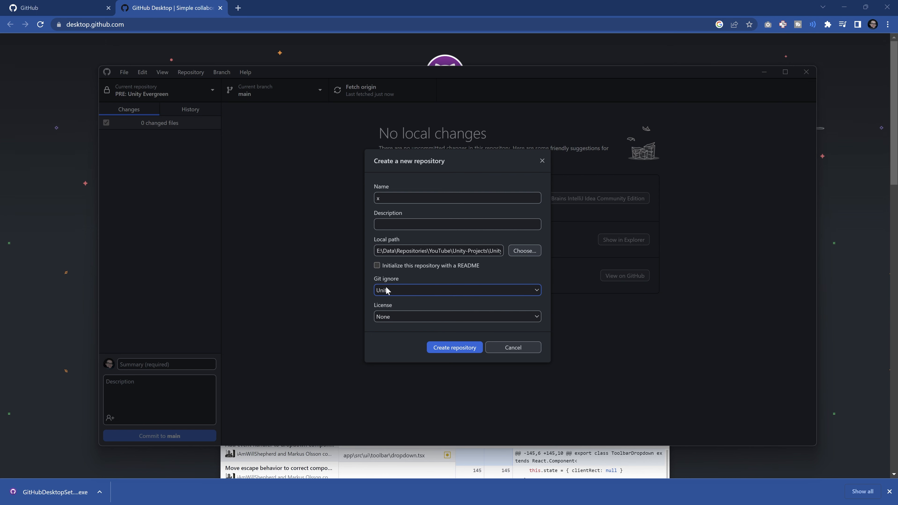
Choose the MIT License for the new repository and create it.
click(388, 316)
click(389, 336)
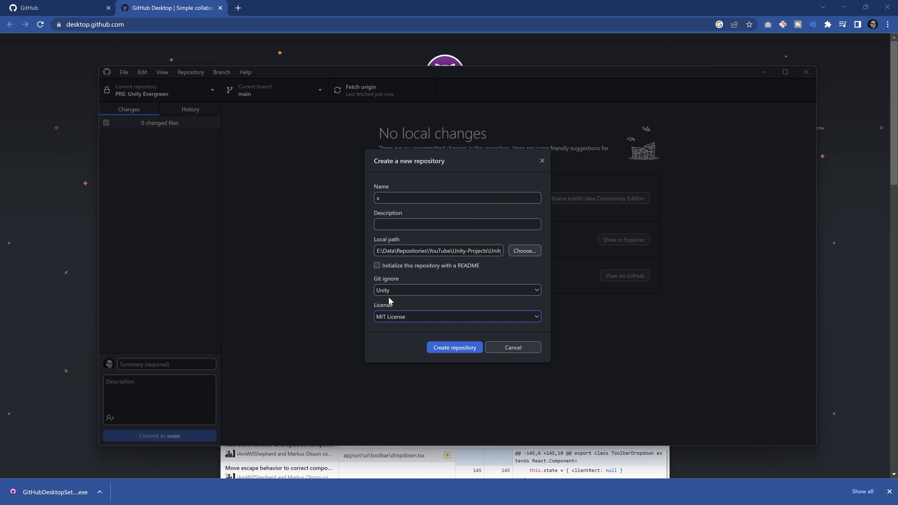
click(400, 319)
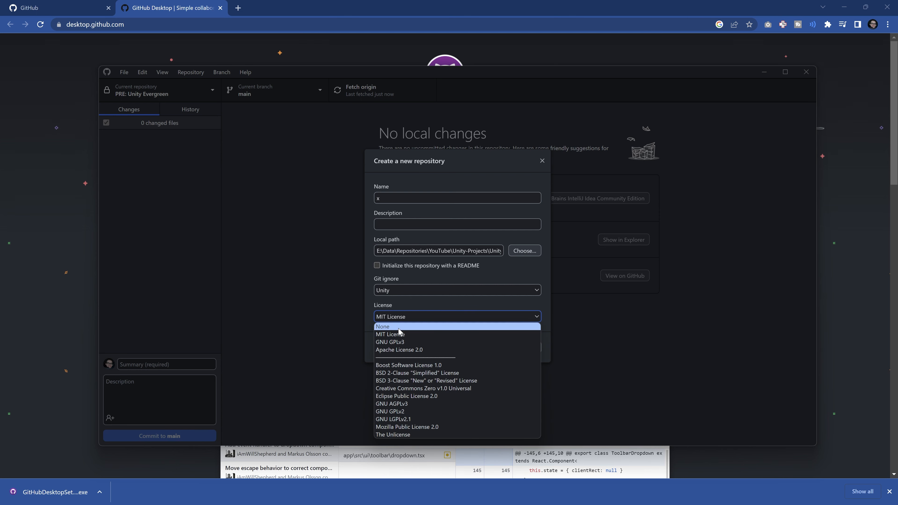
click(386, 316)
click(396, 343)
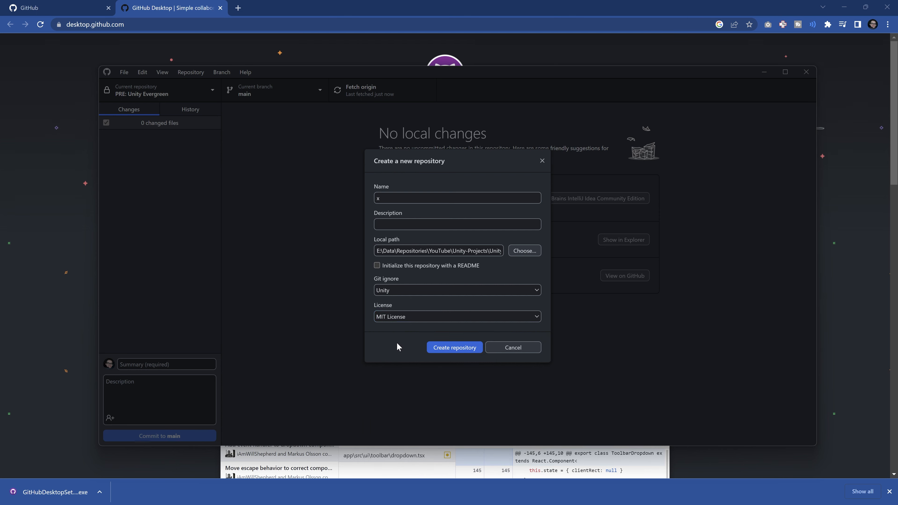
click(453, 350)
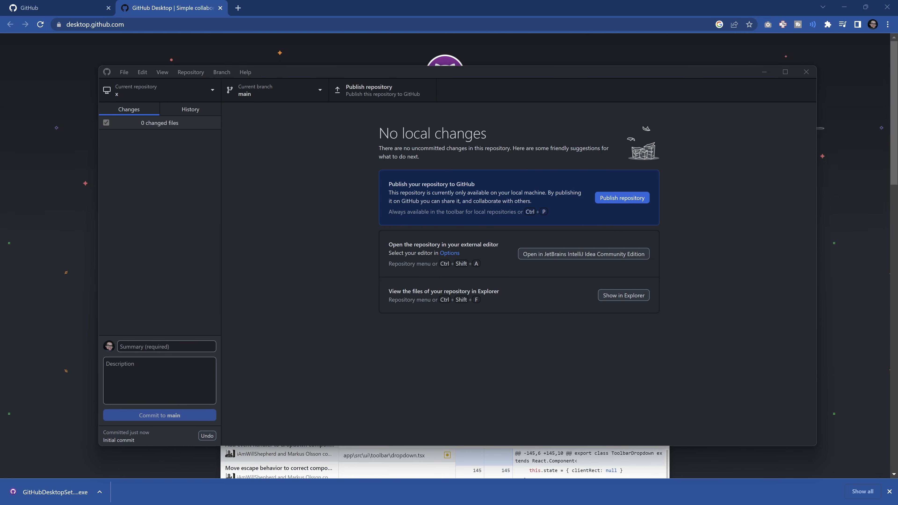
In File Explorer, move everything inside the x folder up into Unity Evergreen Tutorials, delete the x folder and return to GitHub Desktop.
key(ctrl+shift+f)
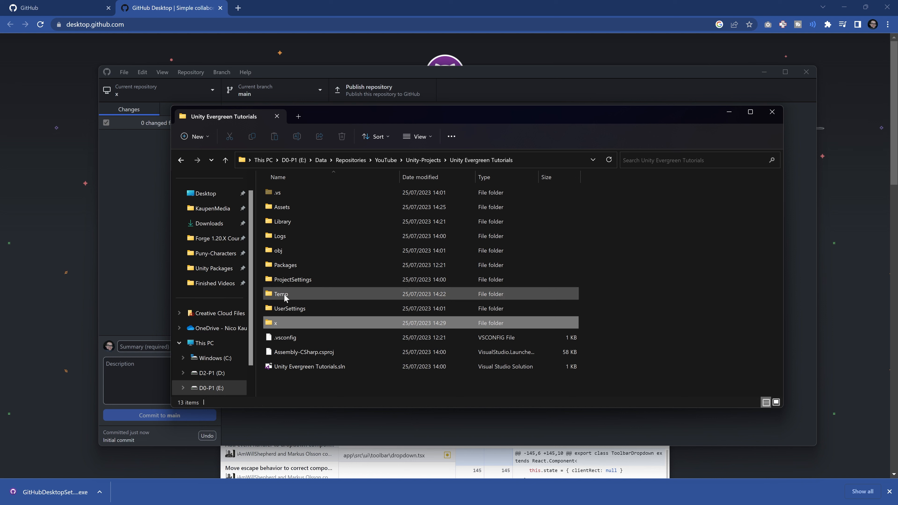
double_click(277, 322)
drag(468, 294, 471, 160)
click(472, 160)
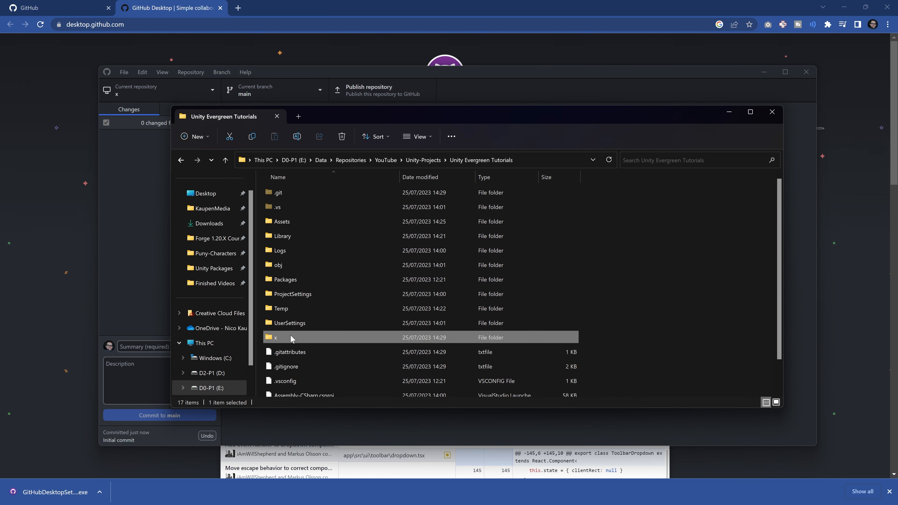
click(122, 225)
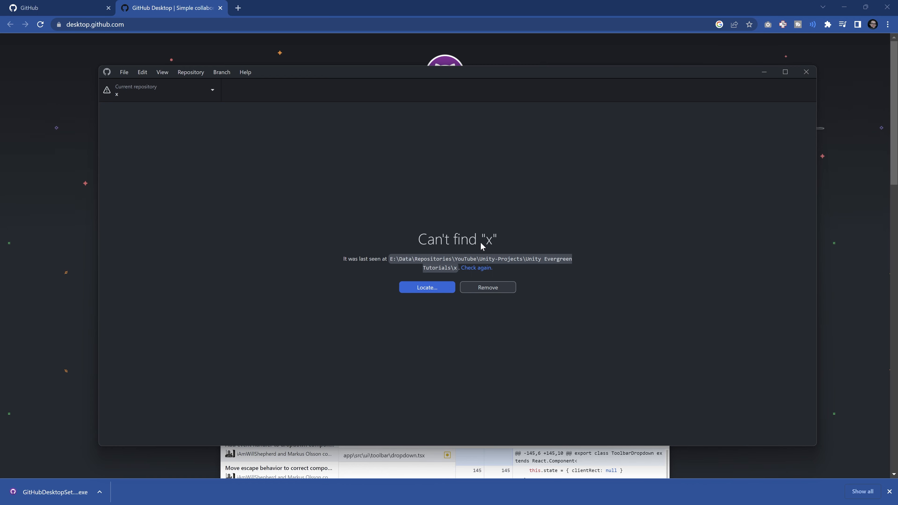
Relocate the missing repository to the E:\Data\Repositories\YouTube\Unity-Projects\Unity Evergreen Tutorials folder.
click(426, 287)
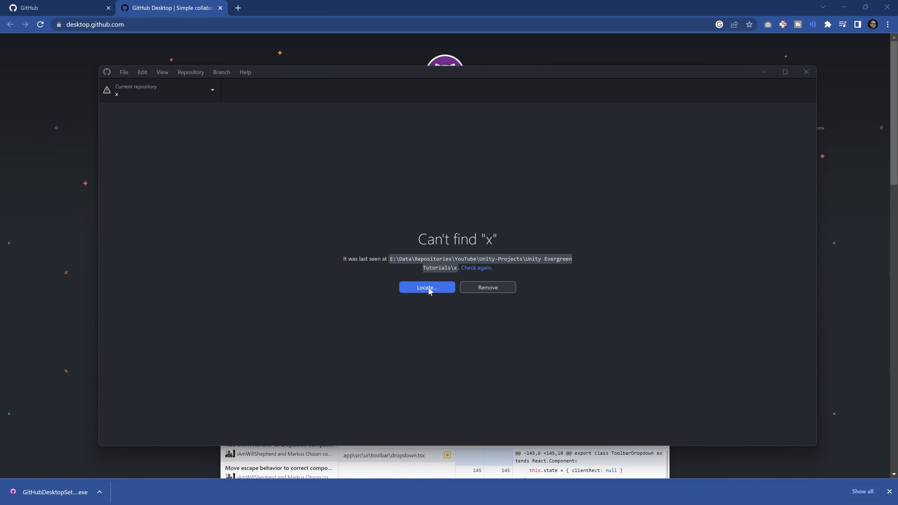
click(385, 87)
text(E:\Data\Repositories\YouTube\Unity-Projects\Unity Evergreen Tutorials)
key(Return)
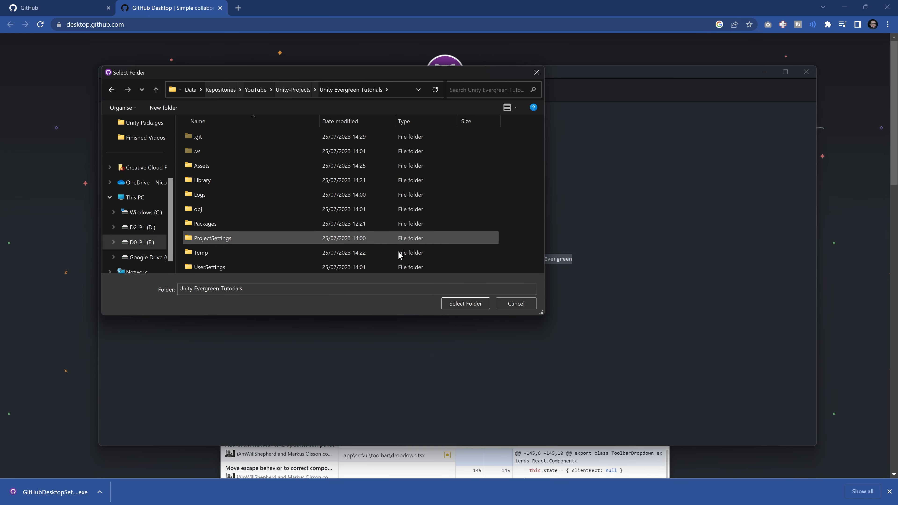
click(453, 303)
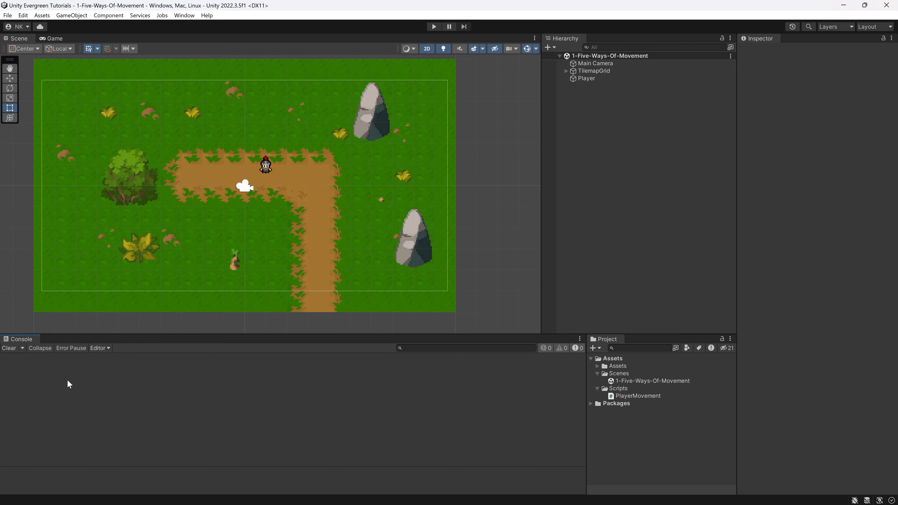
Review the list of changed files and commit them all to main with the summary "initial commit".
click(843, 5)
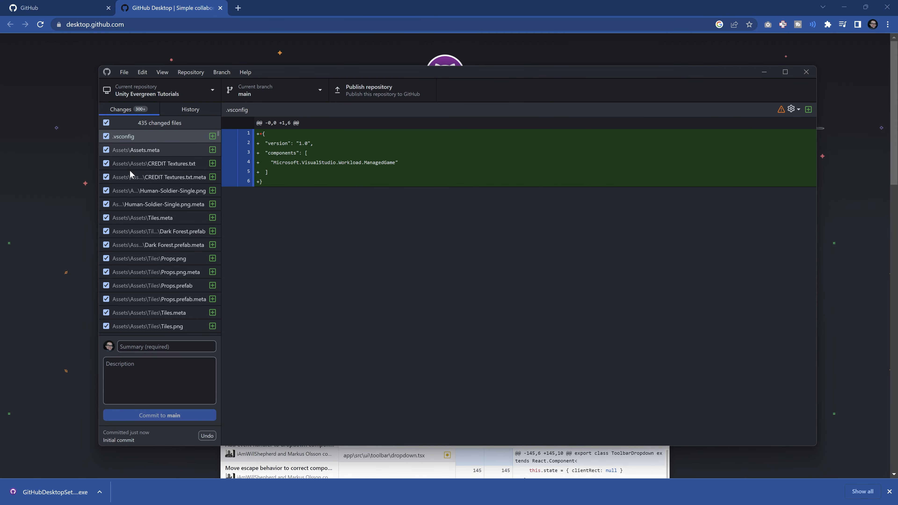
scroll(157, 254, down, 5)
scroll(169, 269, down, 10)
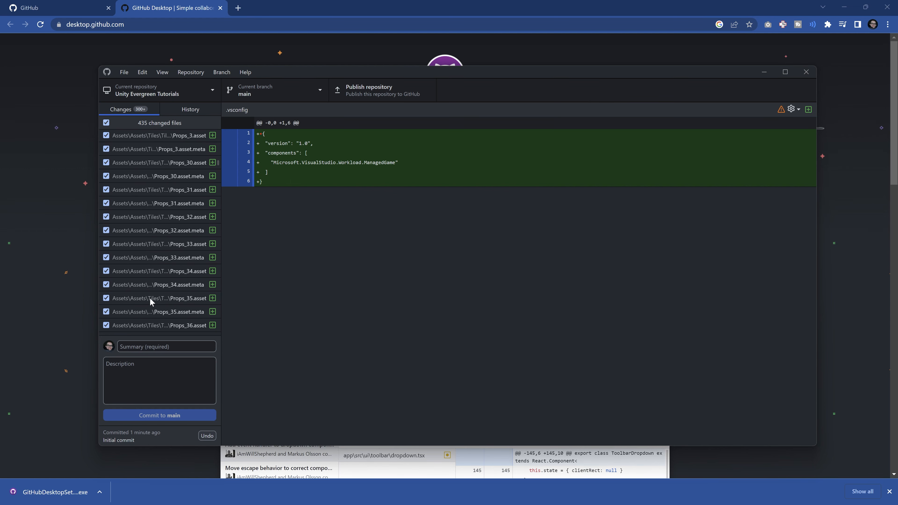
scroll(155, 199, down, 10)
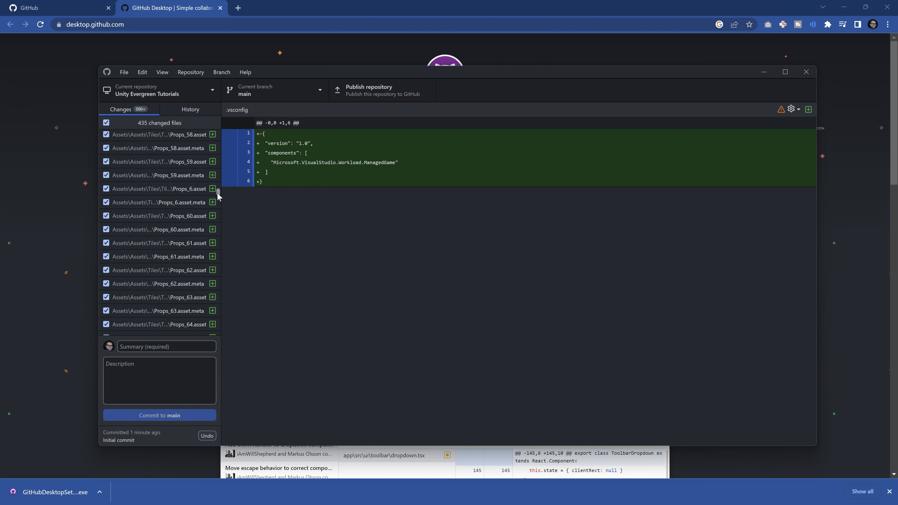
drag(217, 193, 204, 348)
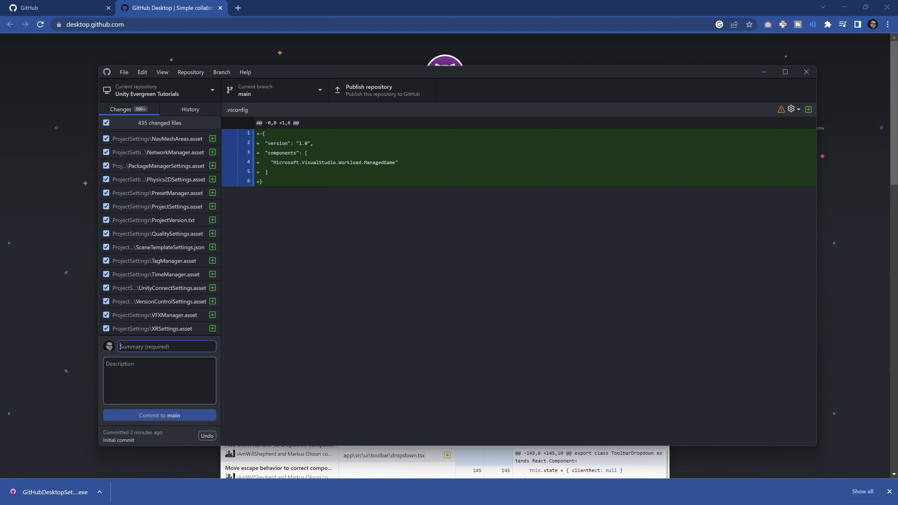
text(initial commit)
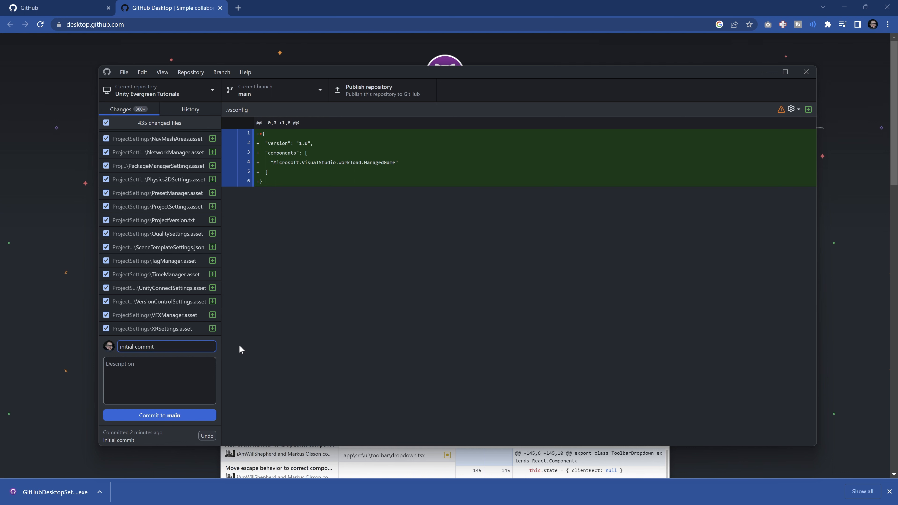
click(158, 417)
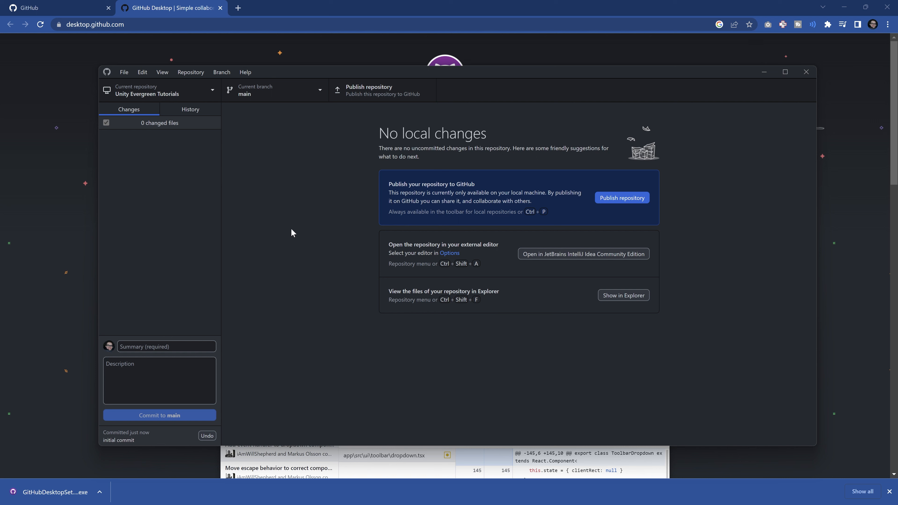
Publish the repository to GitHub.com as Unity-Evergreen-Tutorials, keeping the code private and the organization set to None.
click(369, 89)
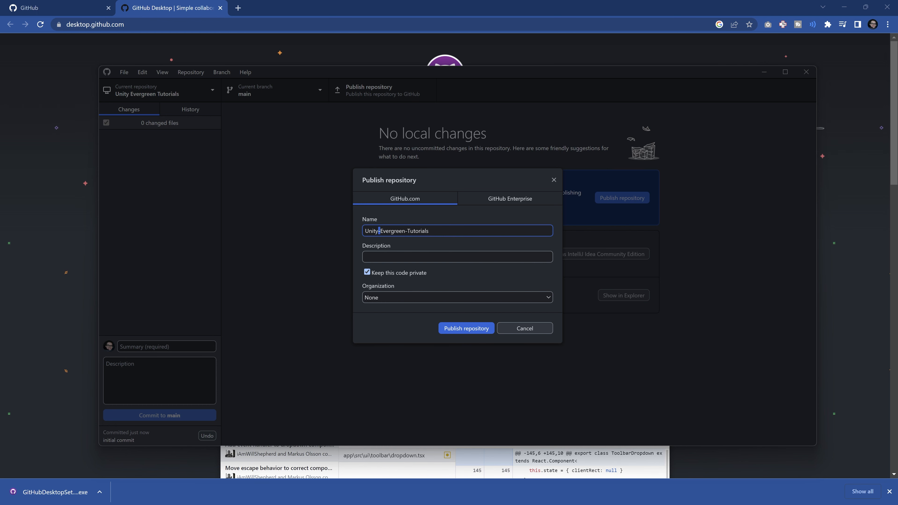
key(ctrl+a)
key(End)
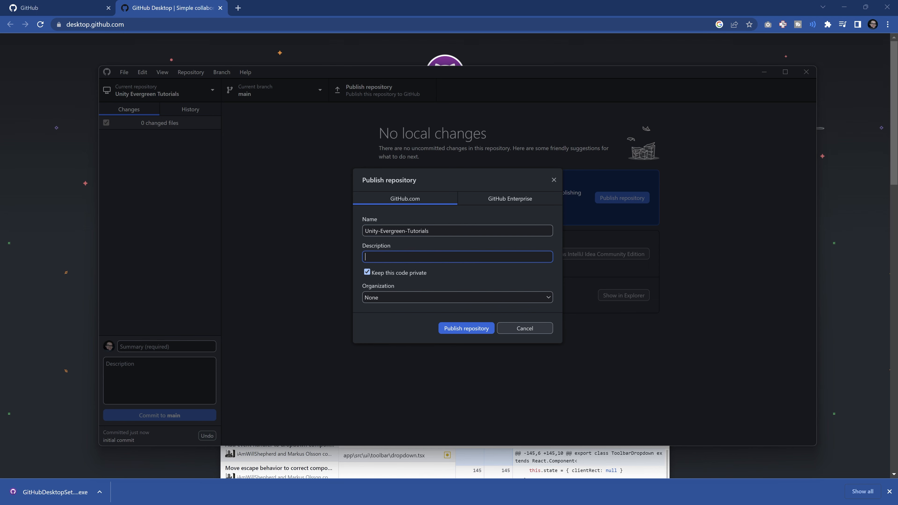
click(390, 298)
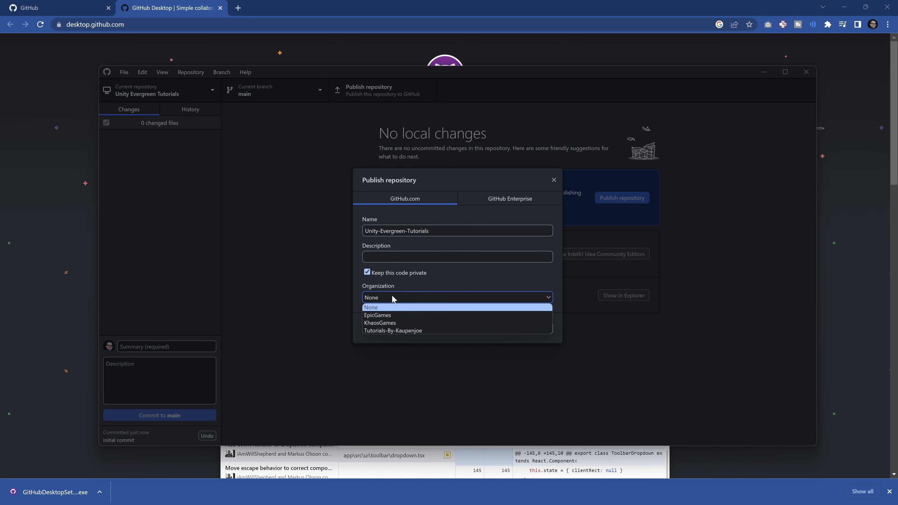
click(383, 308)
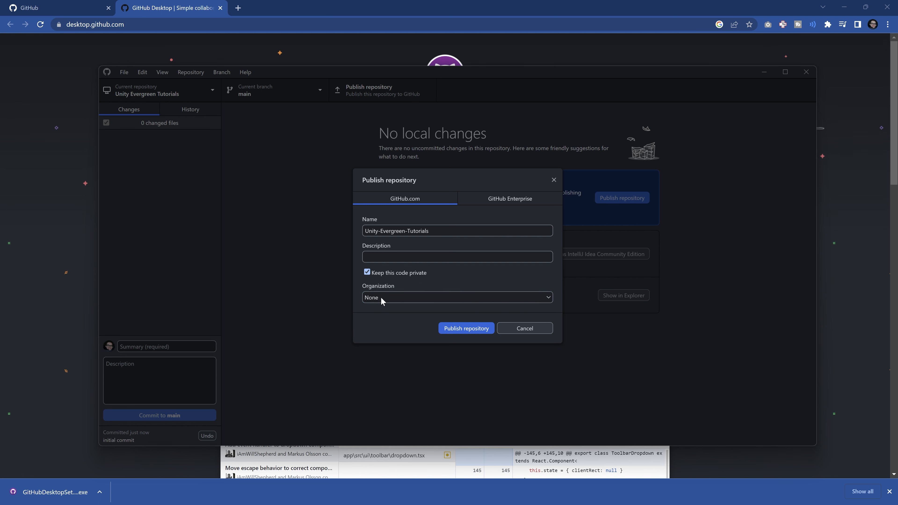
click(466, 328)
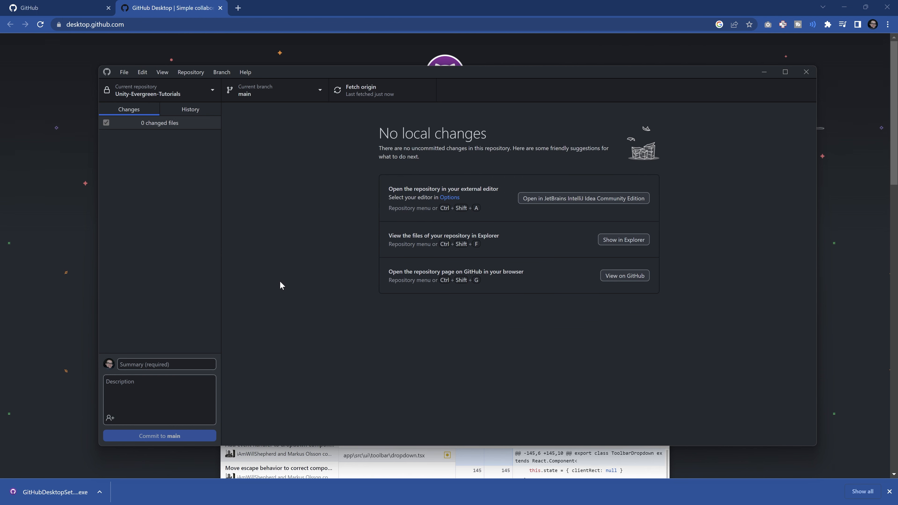
View the published repository on GitHub and examine the PlayerMovement.cs script in Assets/Scripts.
click(623, 277)
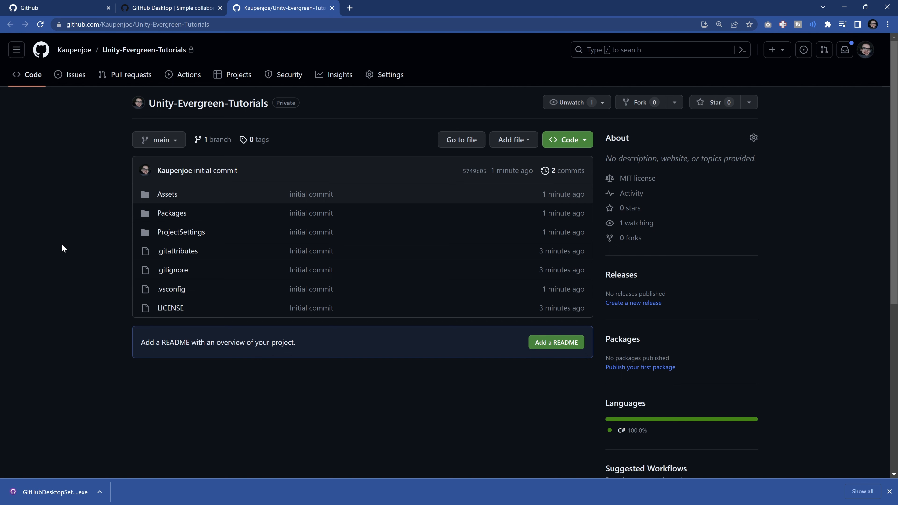
click(165, 195)
click(265, 246)
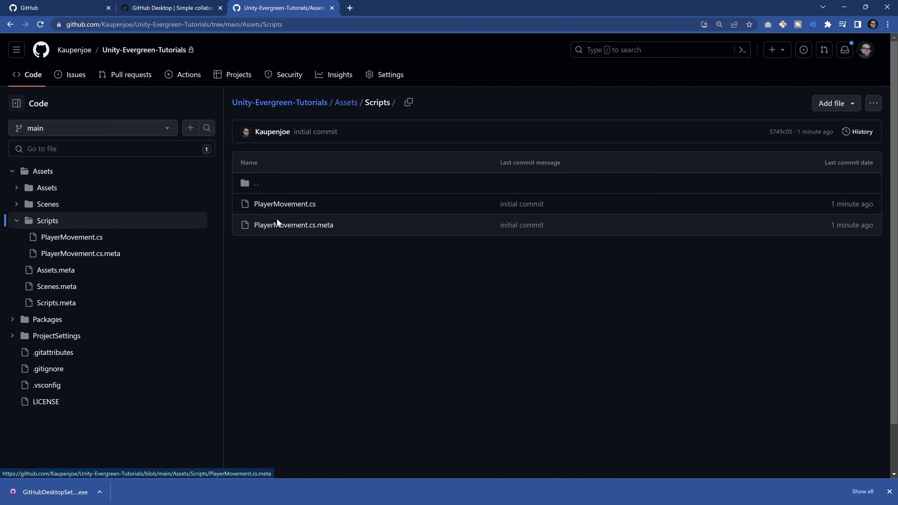
click(283, 204)
scroll(470, 283, down, 20)
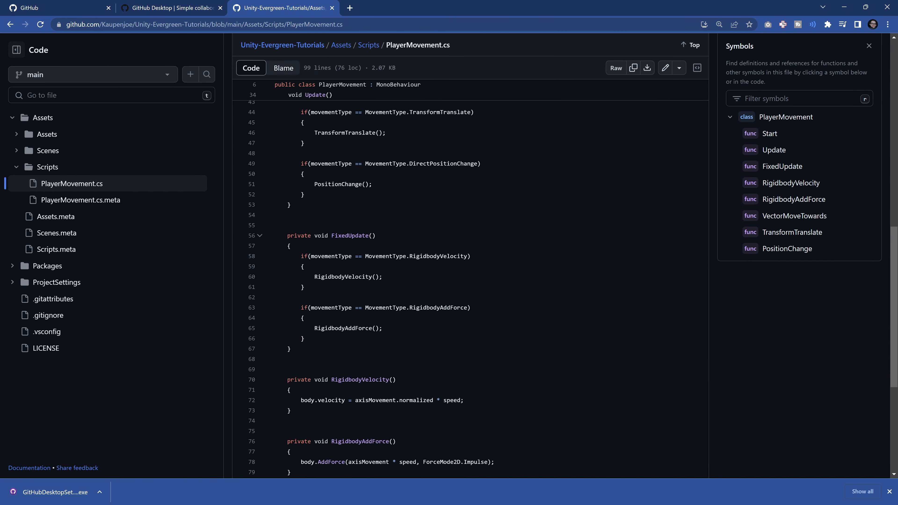
drag(279, 447, 369, 247)
scroll(300, 244, up, 16)
click(413, 288)
scroll(470, 283, up, 5)
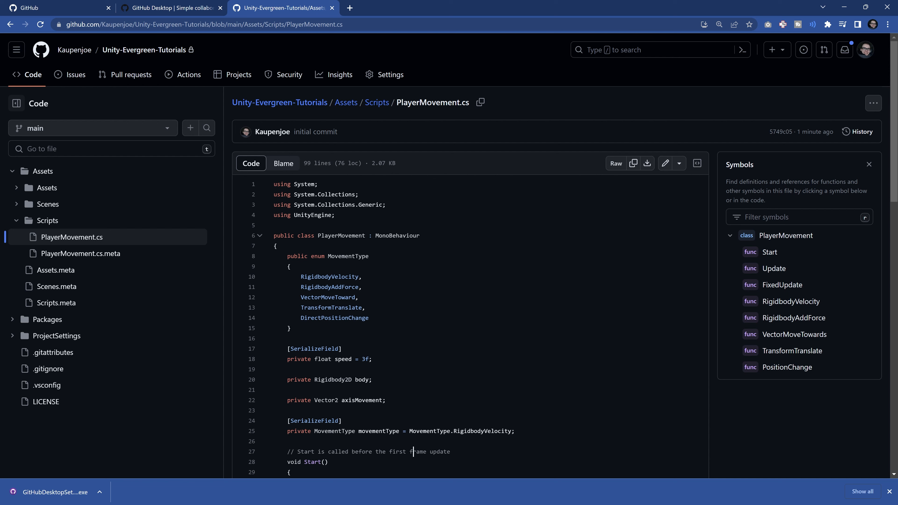
click(369, 318)
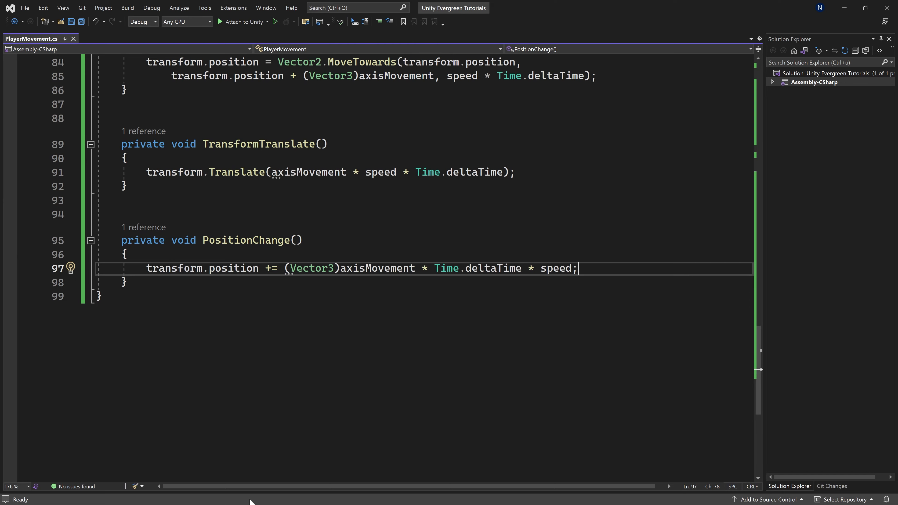
In Visual Studio, add comments in PlayerMovement.cs noting that speed applies to all 5 movement variants and the physics-driven rigidbody to only two.
scroll(386, 265, up, 20)
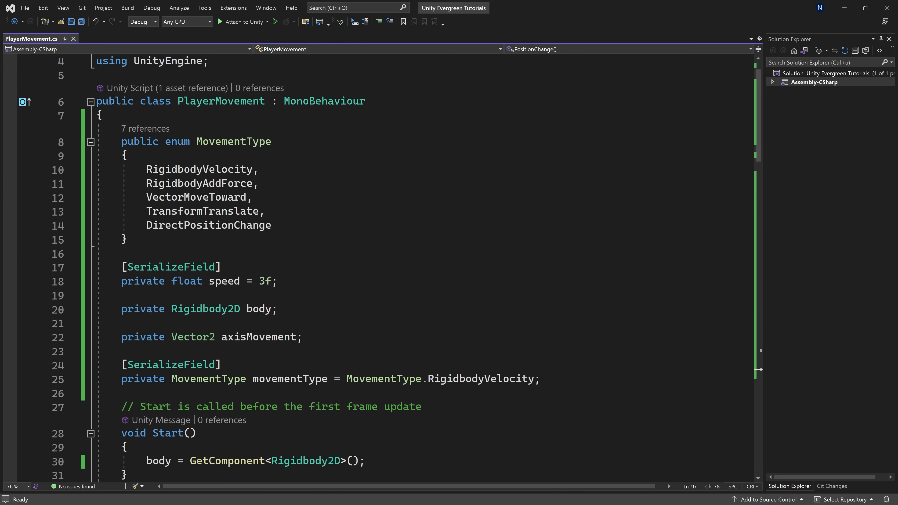
click(122, 254)
text(// The Speed variable can be used in each of the 5 Movement Variants)
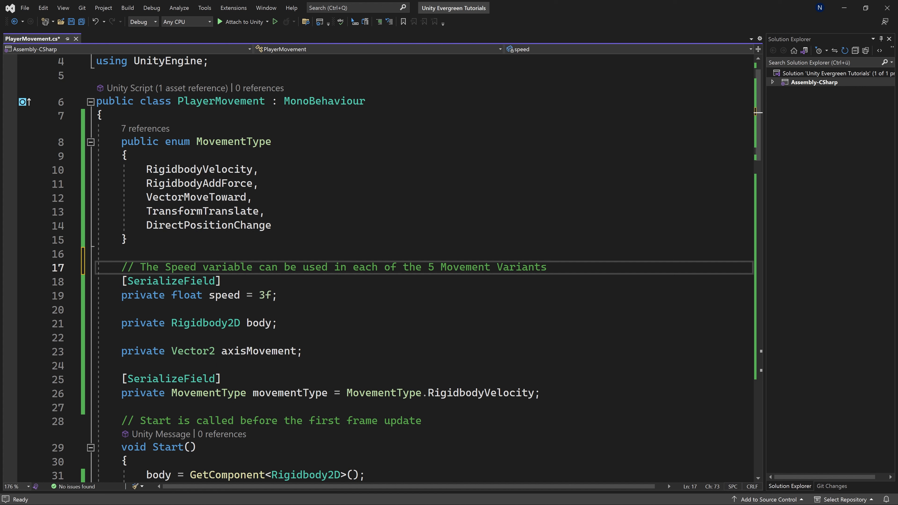
click(121, 310)
text(// The rigidbody is only used in two of the five Variants     // If the rigidbody is used, the Physics System is also being used!)
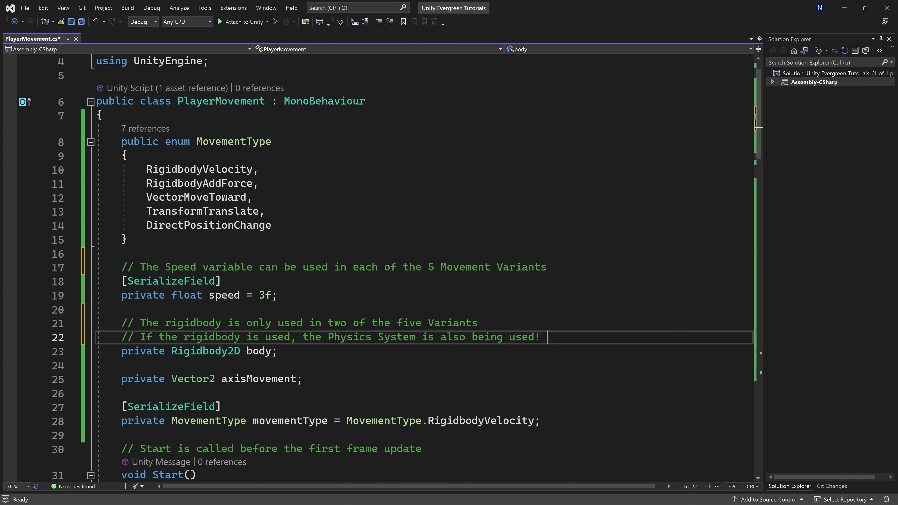
Add comments explaining that axisMovement stores X and Y movement and works with gamepads, and that movementType should be changed in the inspector.
scroll(385, 265, down, 2)
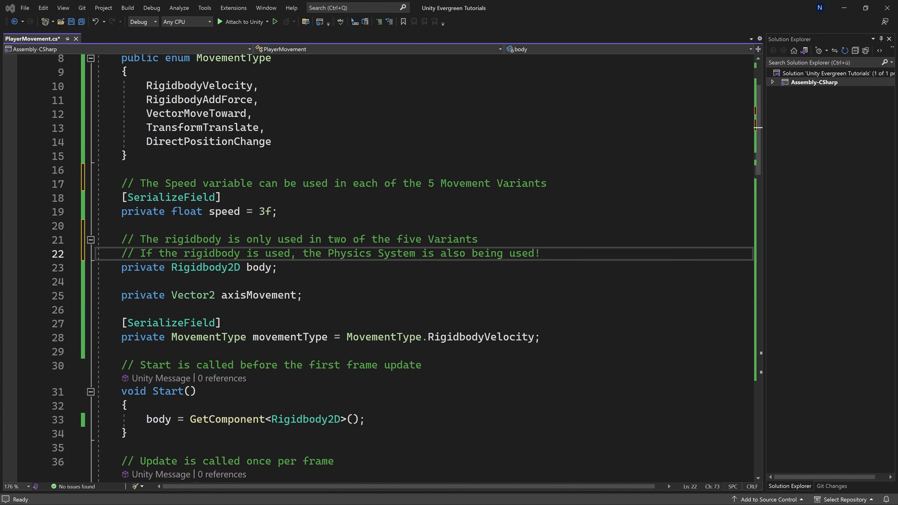
drag(122, 282, 216, 296)
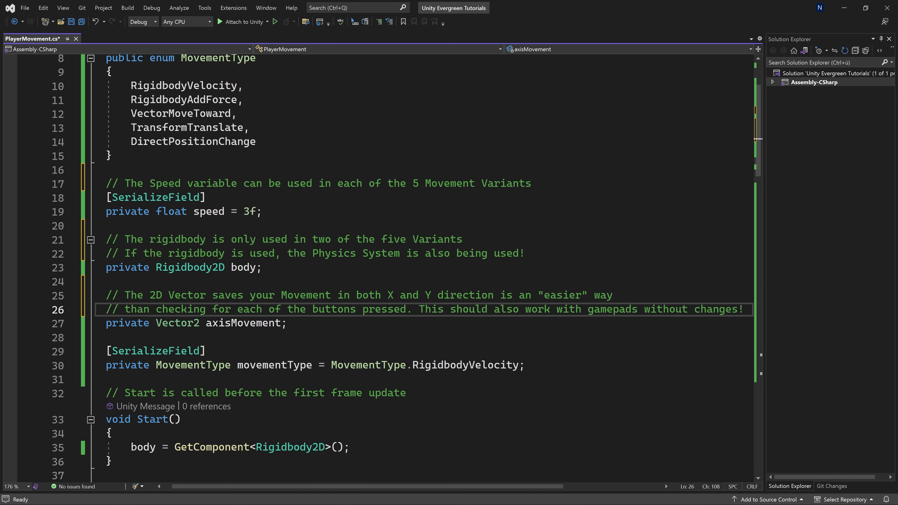
click(175, 338)
text(// We can change this variable to change the Movement Type we wish to use     // This should be changed in the inspector)
scroll(175, 309, down, 3)
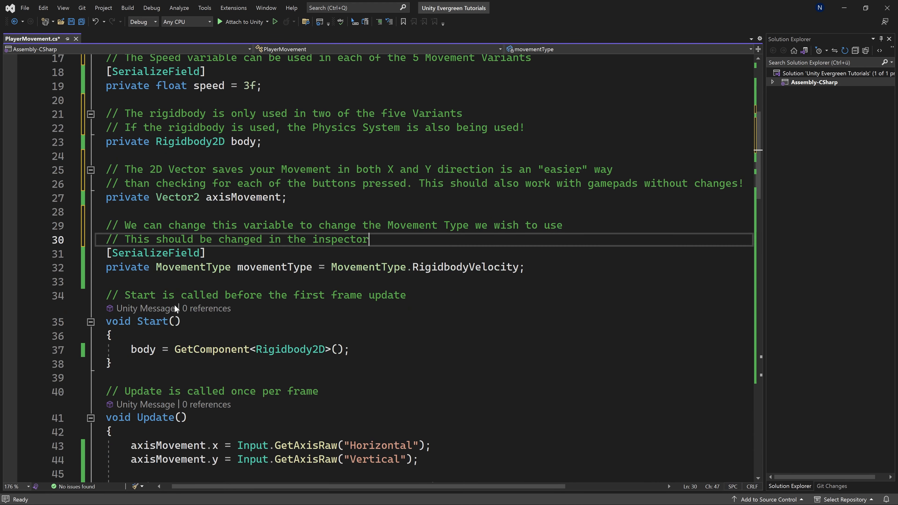
Add a comment above FixedUpdate explaining that it holds the physics-based Rigidbody movement methods, remove the spare blank line and save the script.
scroll(176, 309, down, 8)
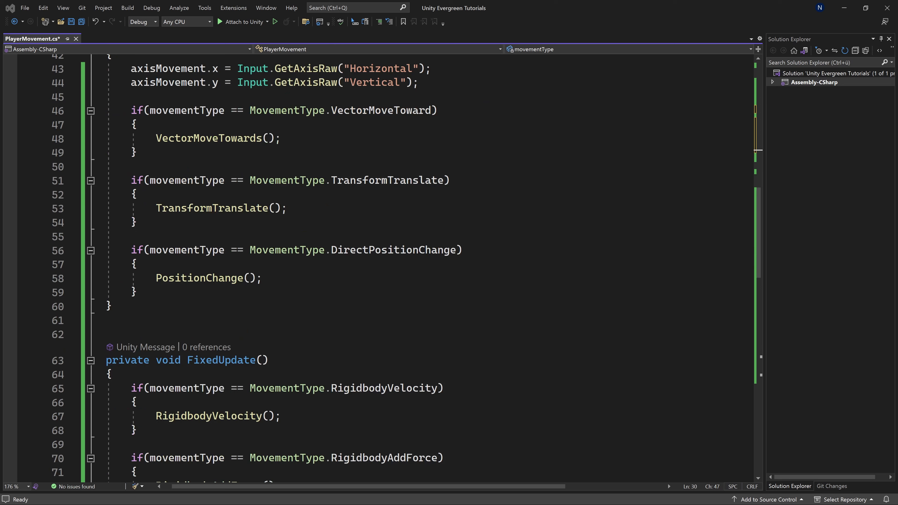
click(107, 335)
text(// The Rigidbody Movement Methods are inside the FixedUpdate // because they are Physics based which ought to go into this method)
click(107, 320)
key(Delete)
scroll(382, 269, down, 2)
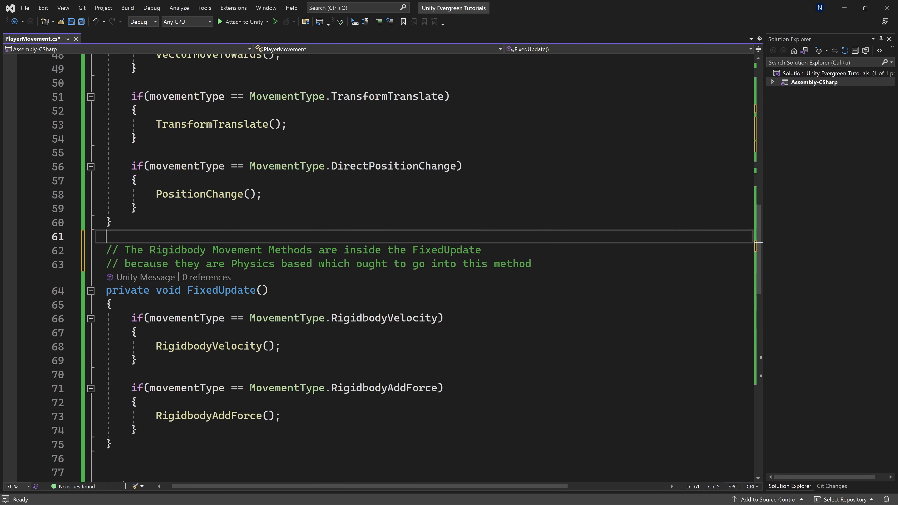
scroll(381, 269, down, 6)
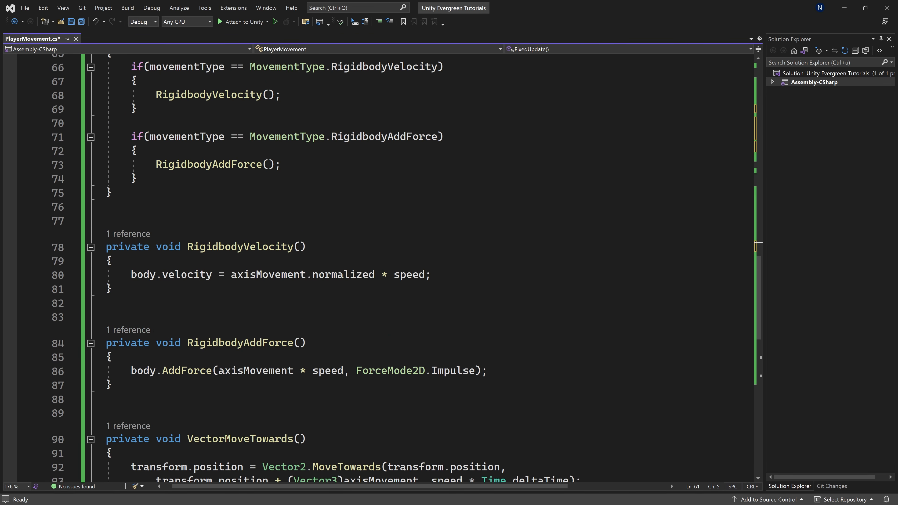
scroll(332, 490, left, 1)
scroll(382, 269, up, 15)
scroll(381, 269, up, 6)
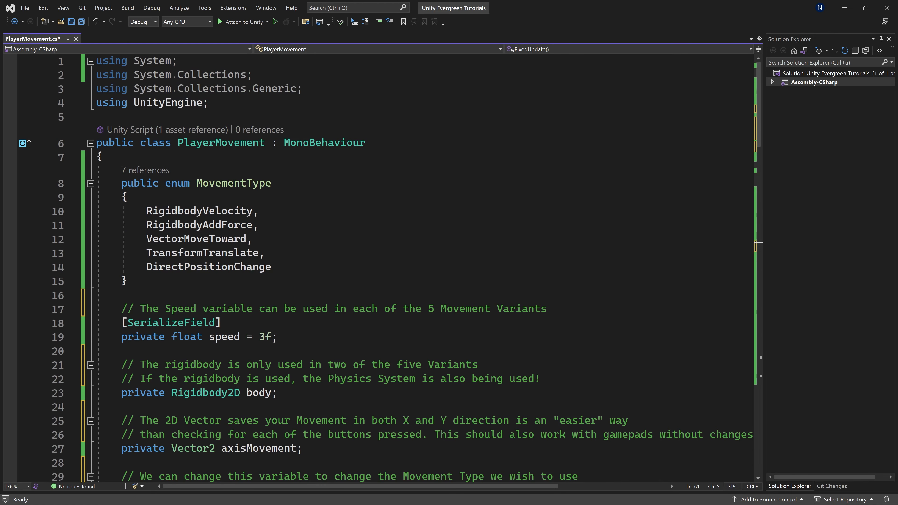
key(ctrl+s)
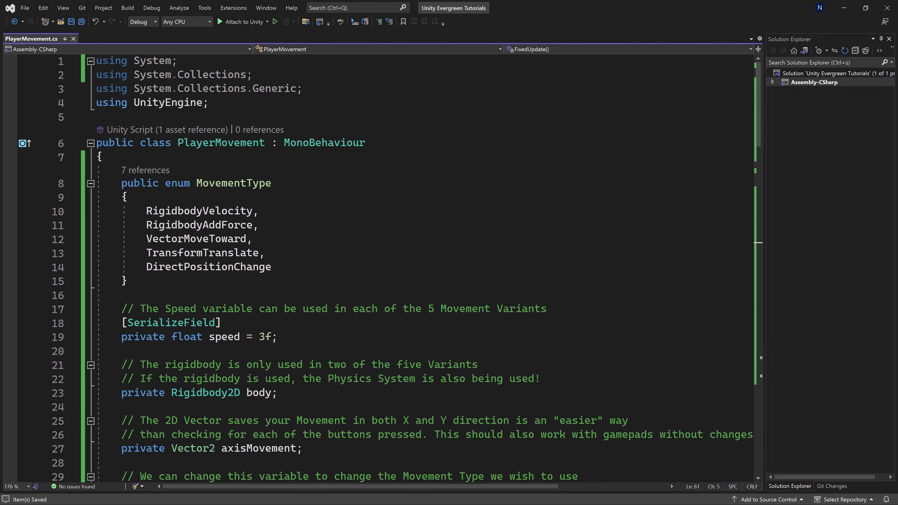
Switch to GitHub Desktop and commit the PlayerMovement.cs change to main with the summary "Added some comments".
key(alt+Tab)
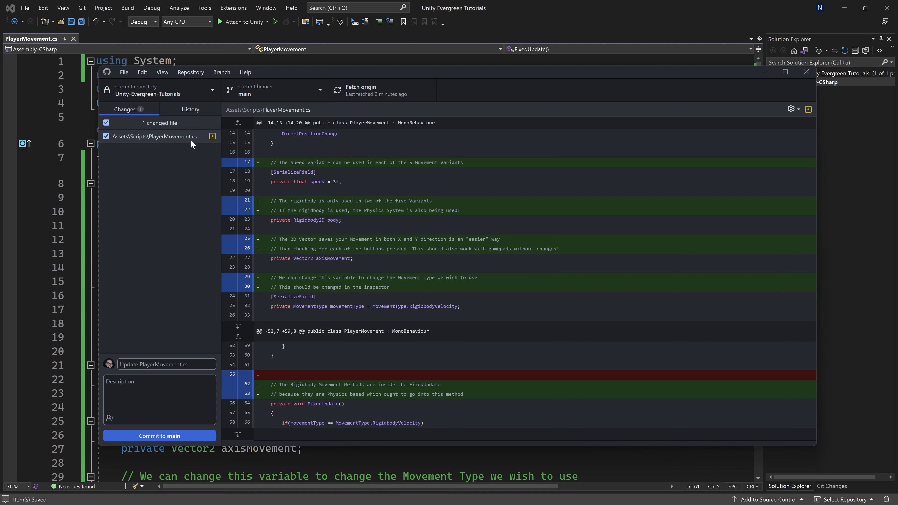
click(173, 364)
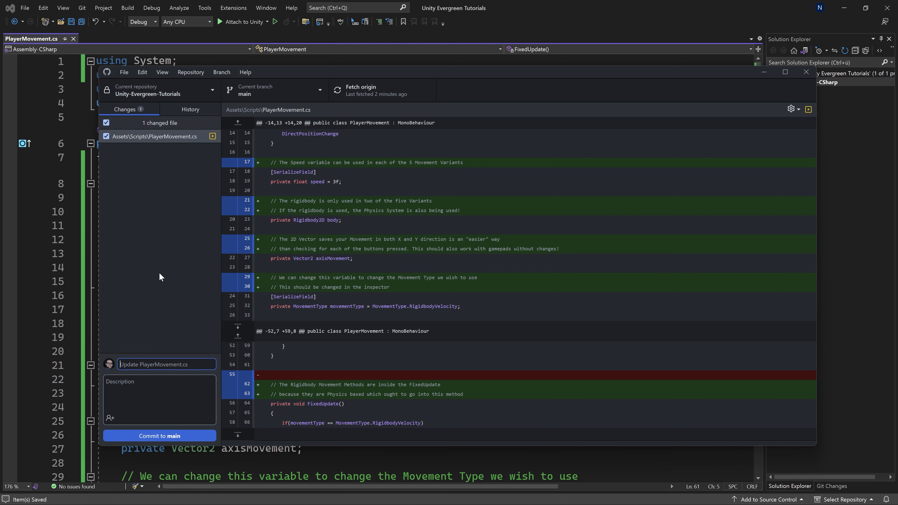
click(133, 254)
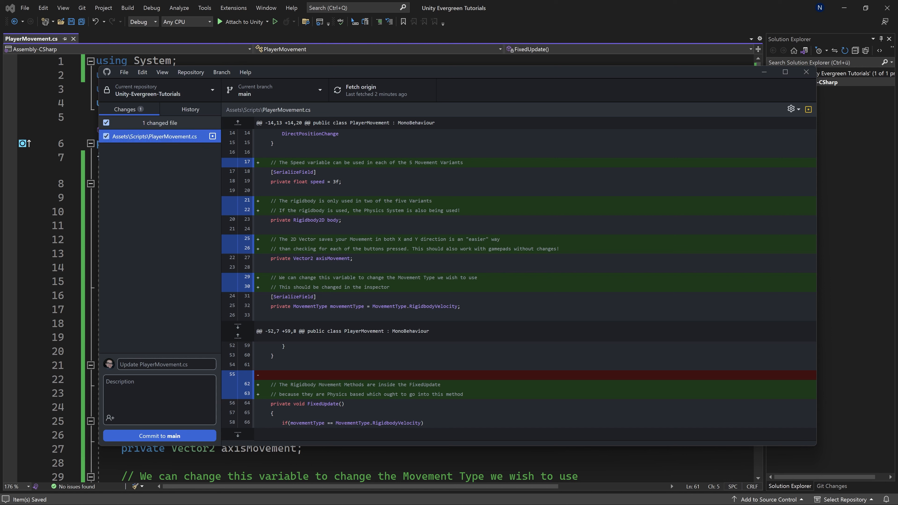
click(166, 365)
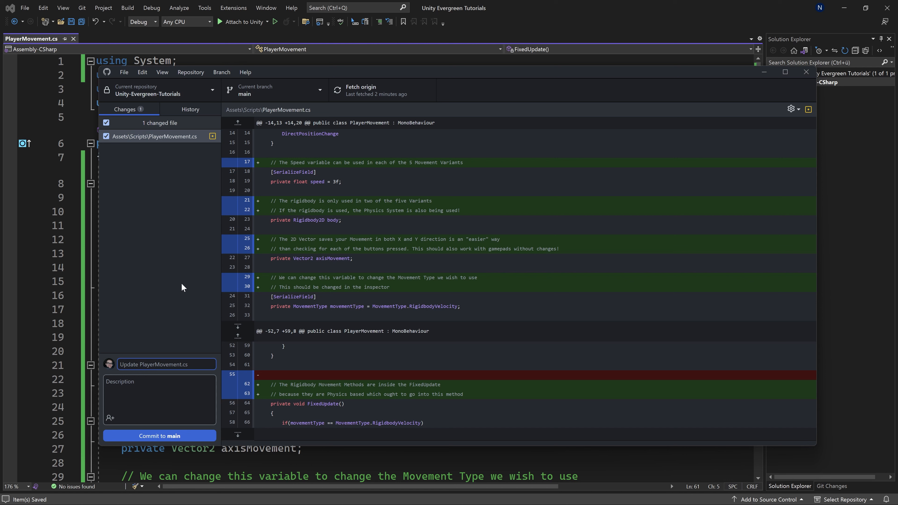
text(Added some comments)
click(155, 435)
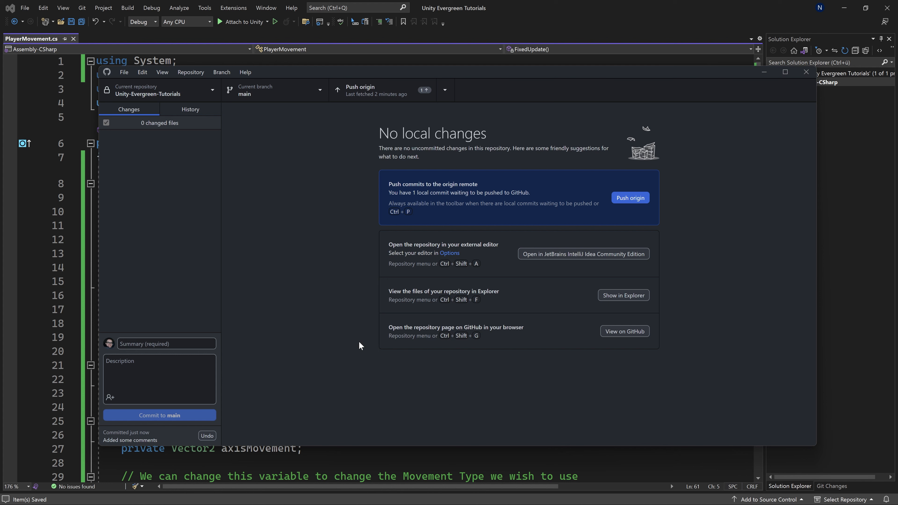
Check the repository page on GitHub in the browser, return to GitHub Desktop and push the pending commit to origin.
key(ctrl+shift+g)
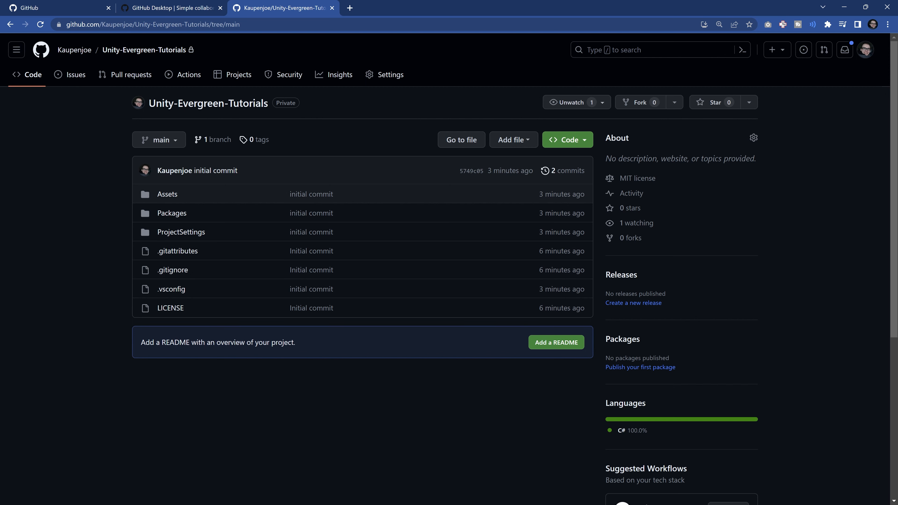
key(alt+Tab)
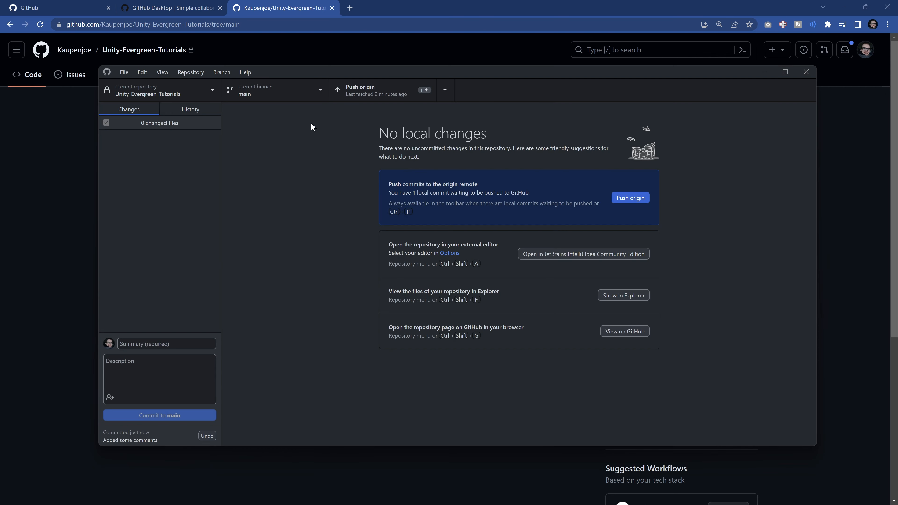
click(357, 95)
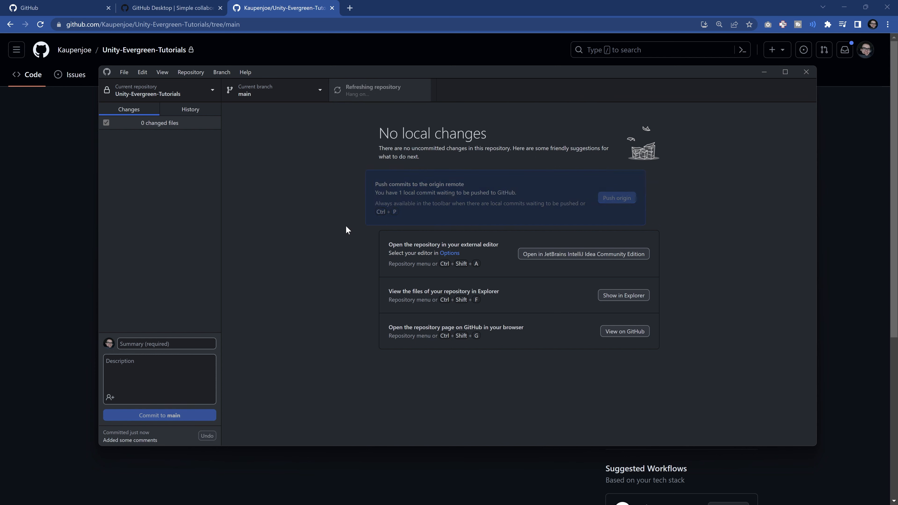
Reload the repository page on GitHub in the browser and check its latest commit and list of branches.
key(alt+Tab)
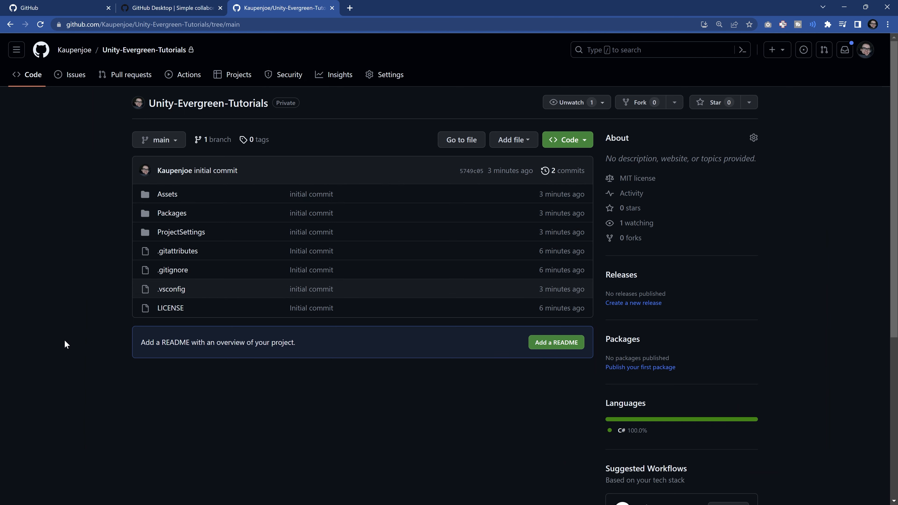
key(F5)
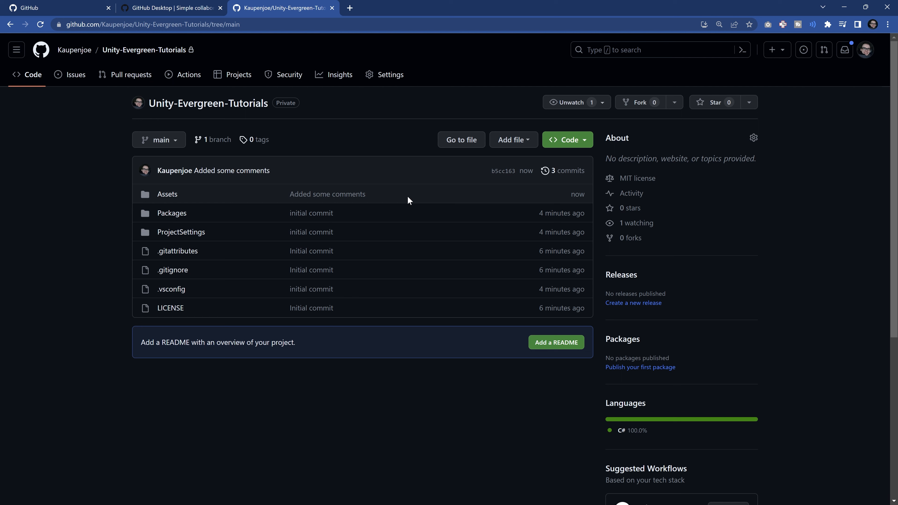
click(166, 143)
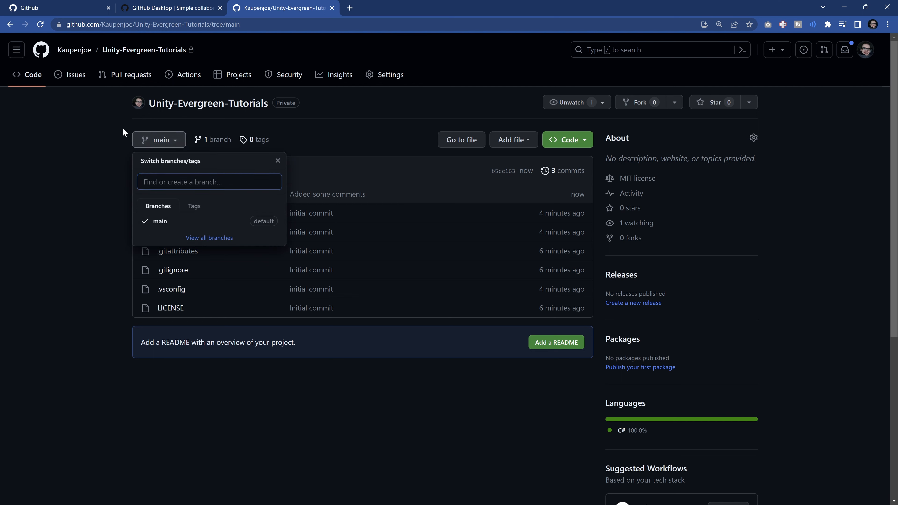
click(111, 134)
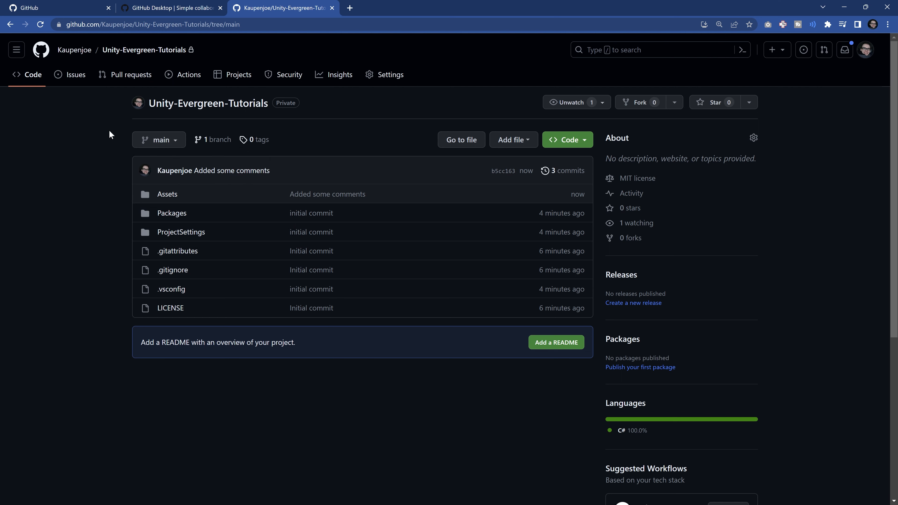